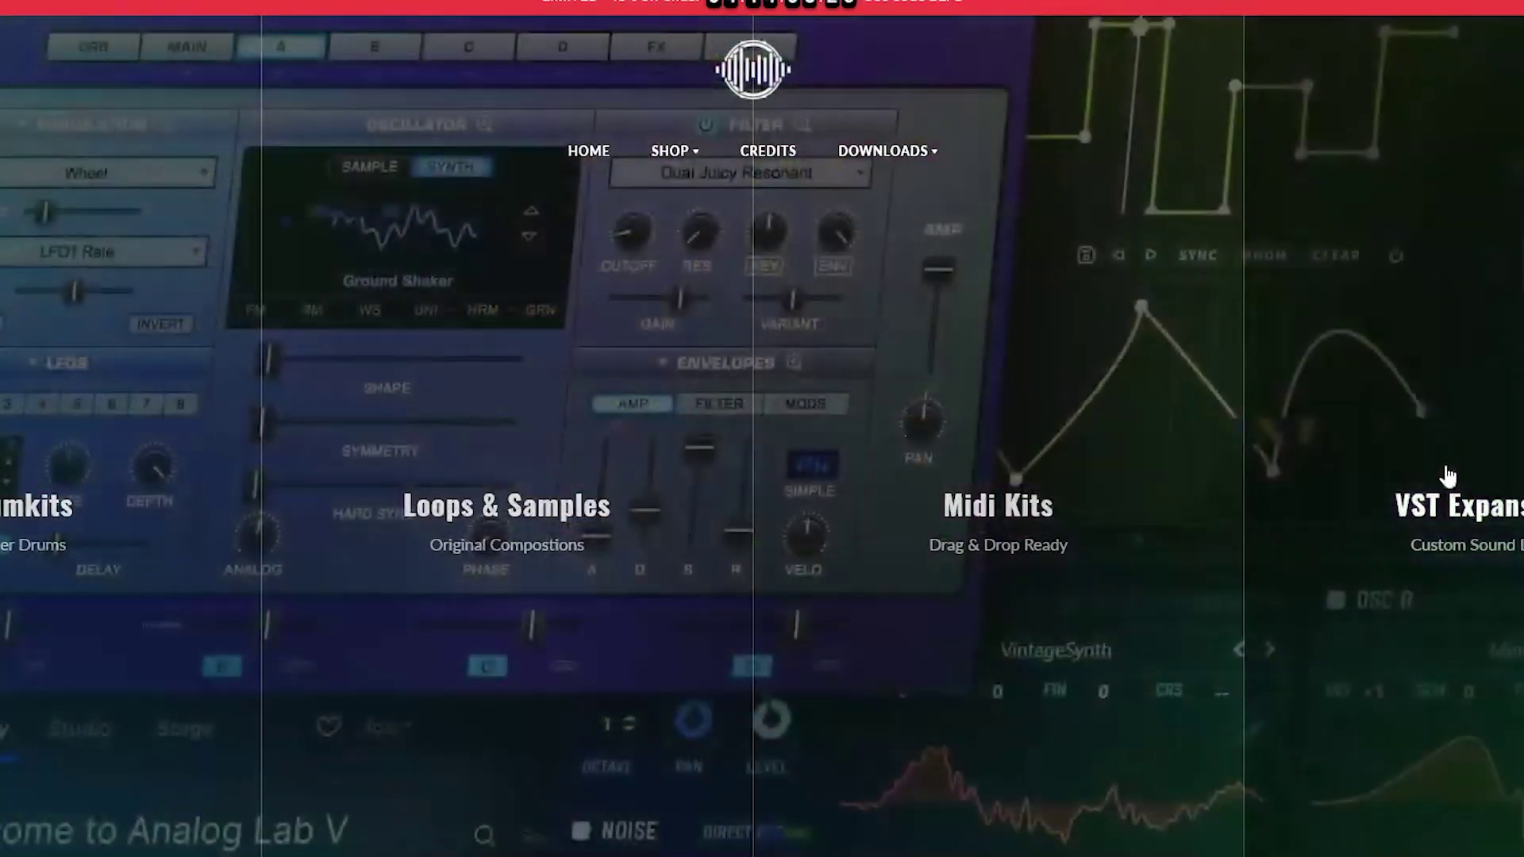
# Scroll the Drumify home page past the Black Friday banner to Our Newest Releases
pyautogui.scroll(-2, 1447, 477)
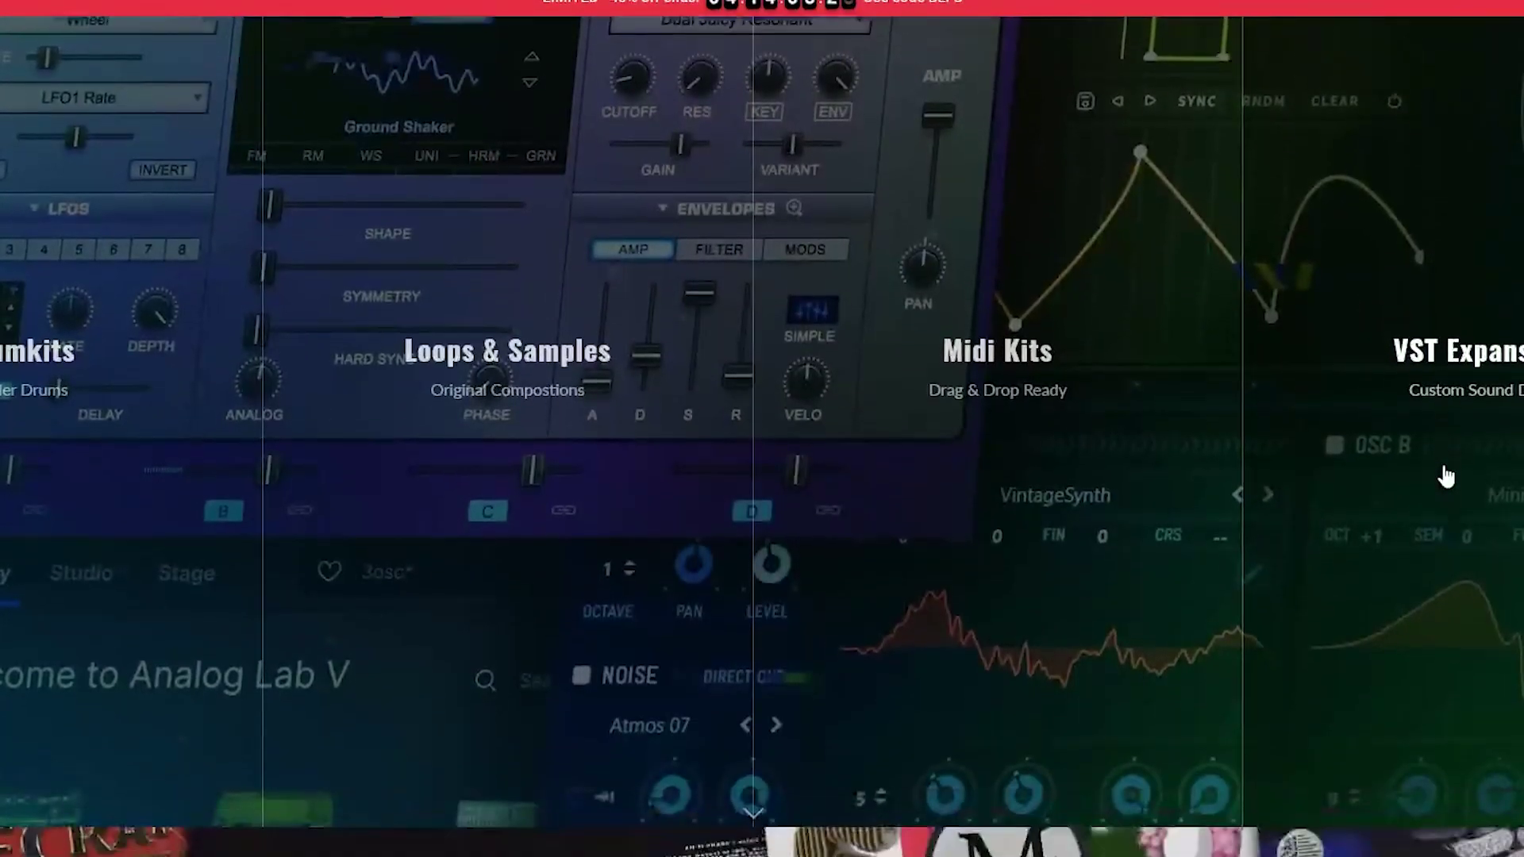
pyautogui.scroll(-10, 1446, 477)
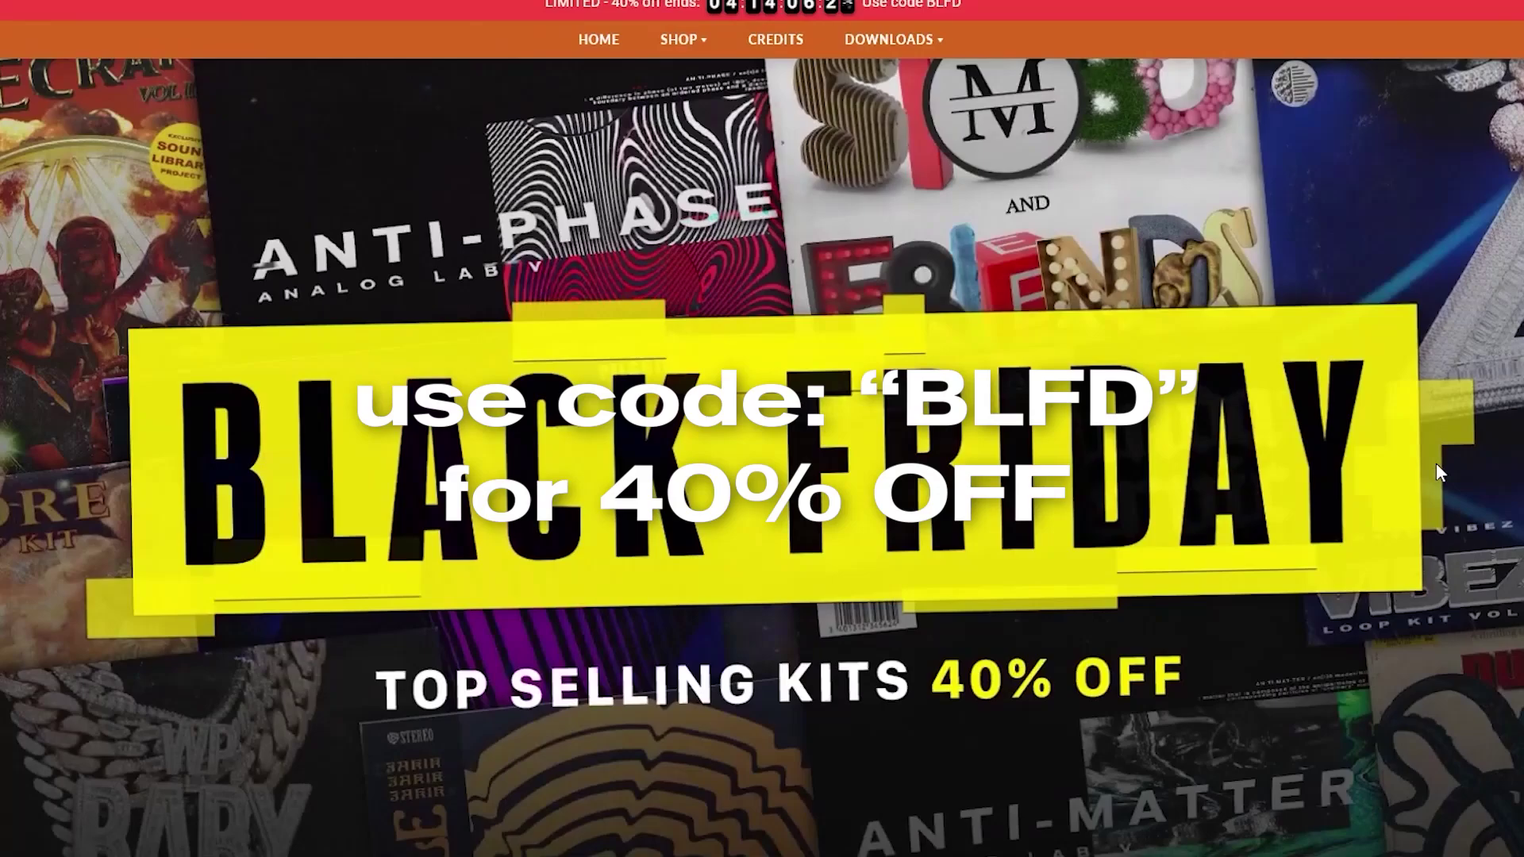
pyautogui.scroll(-5, 1437, 466)
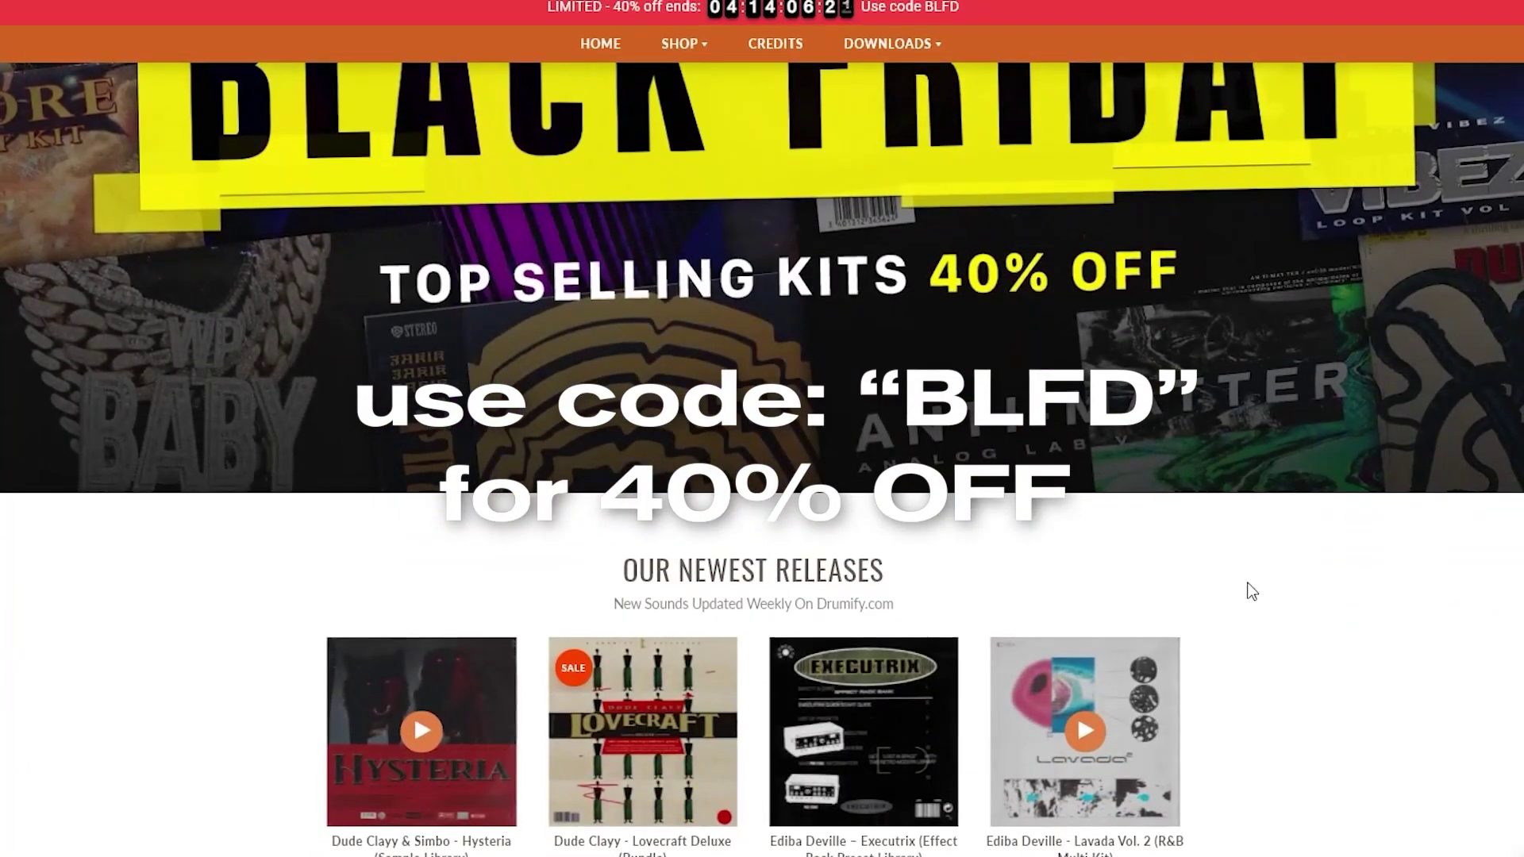
pyautogui.scroll(-7, 1249, 588)
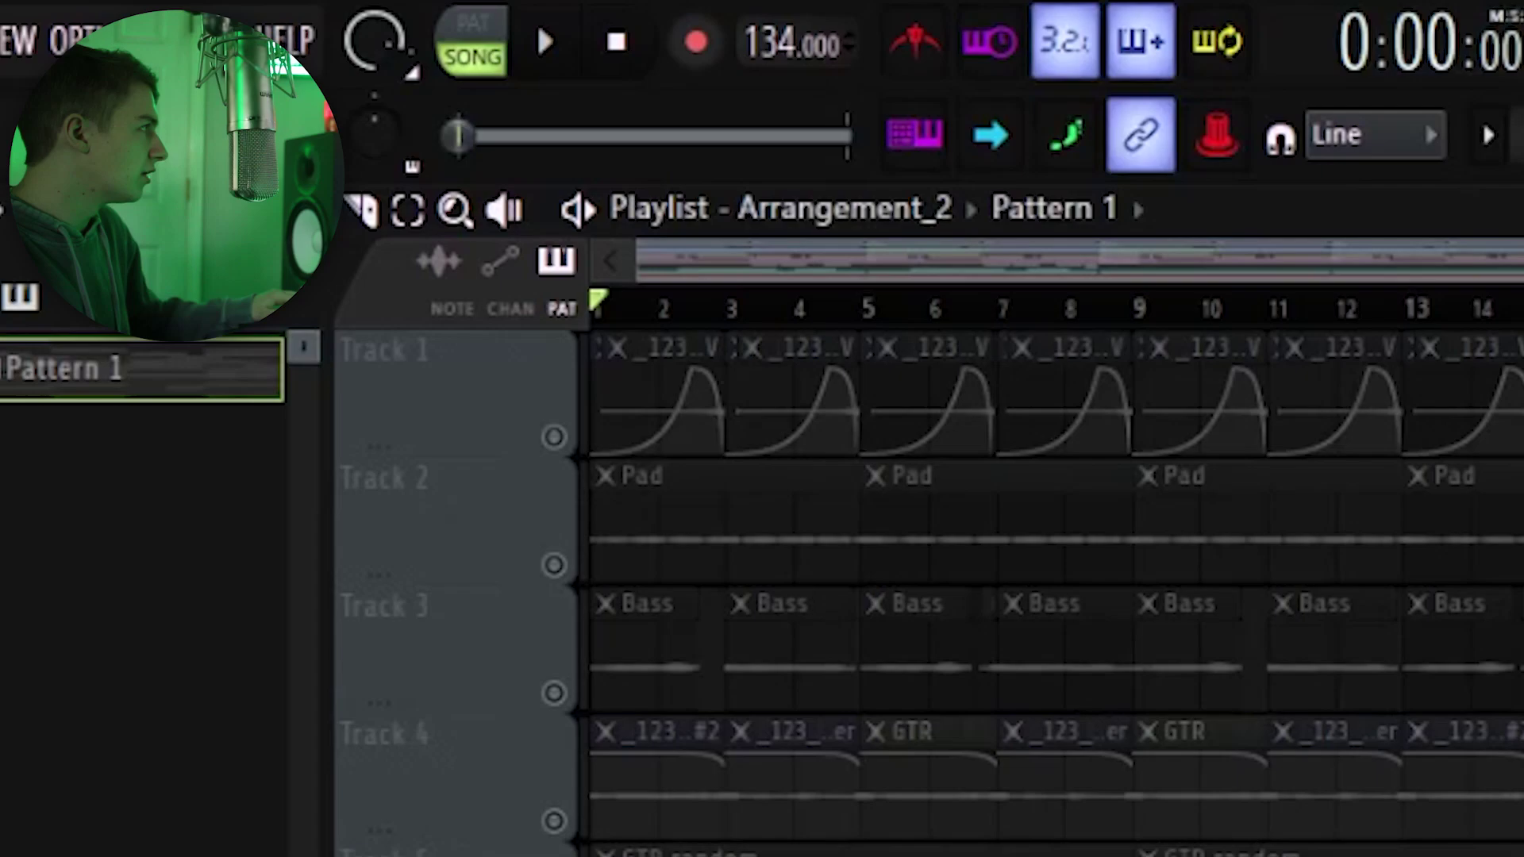
# Drop the project tempo to 123 BPM and play the Keys chord part
pyautogui.moveTo(763, 44); pyautogui.dragTo(762, 68)
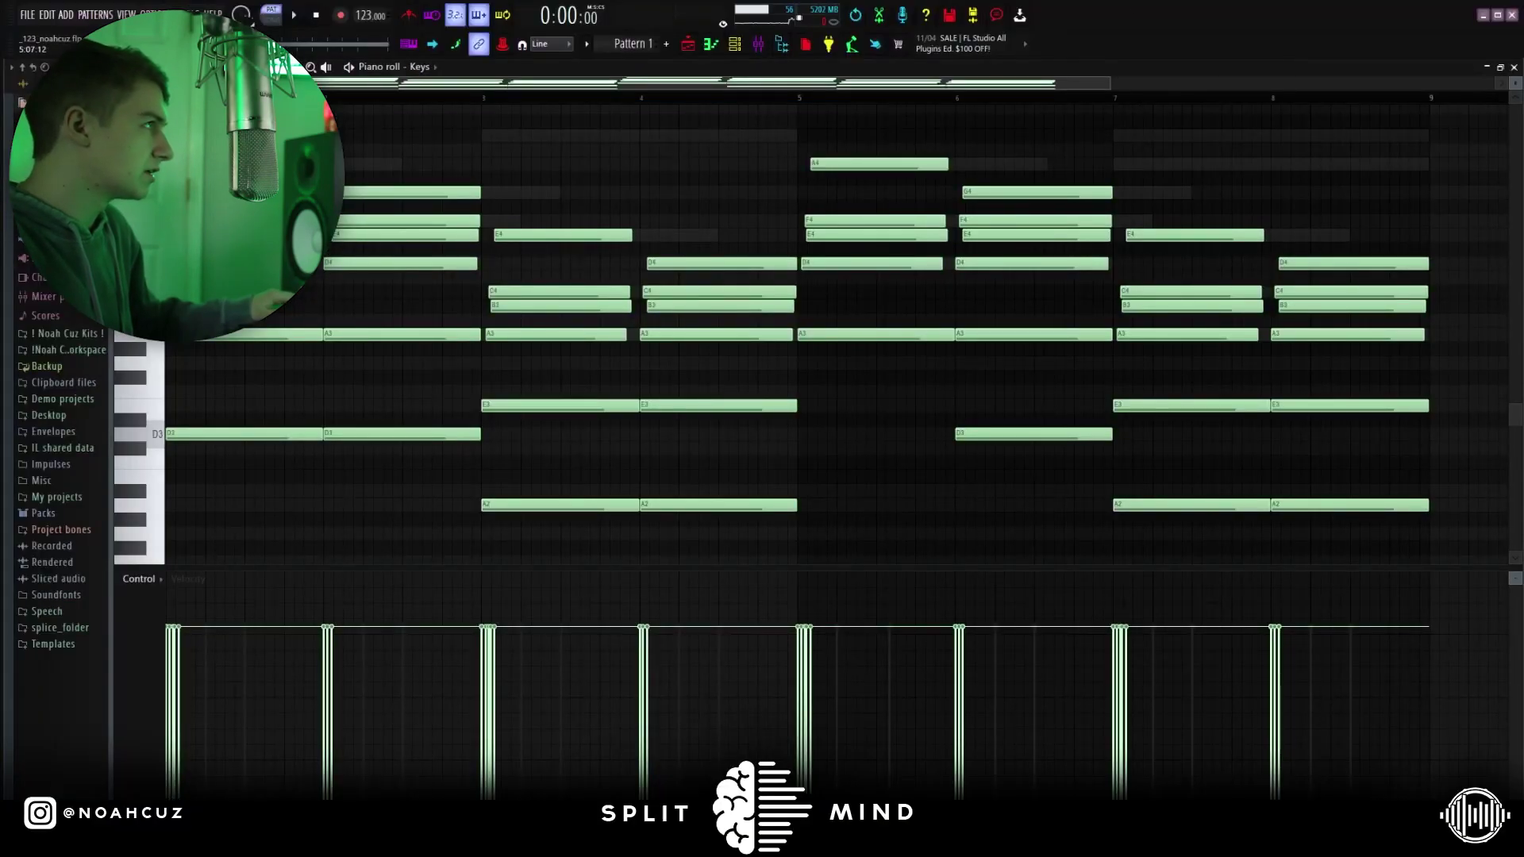
pyautogui.press('space')
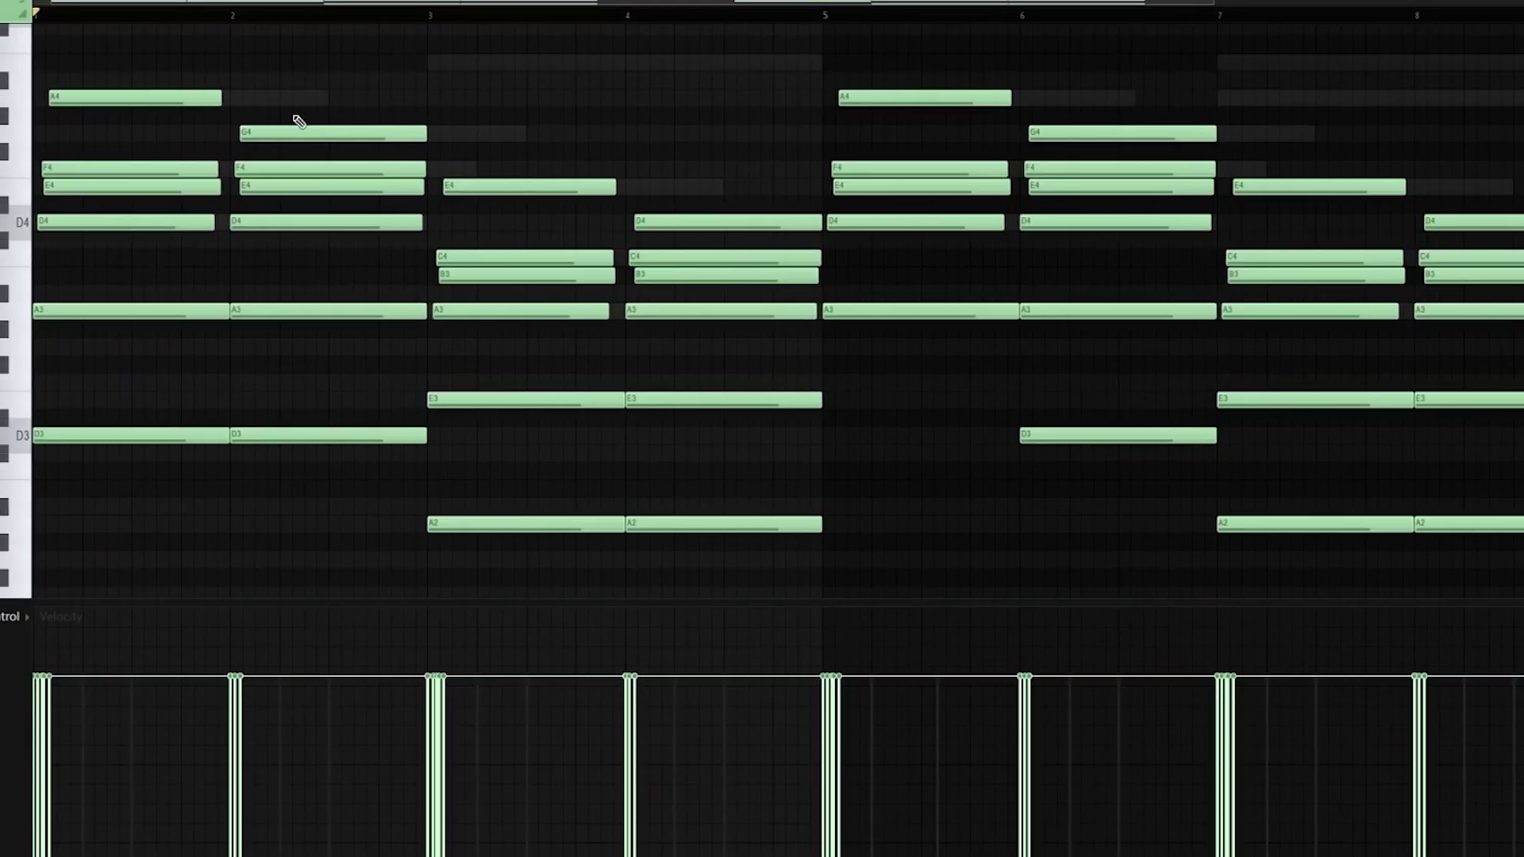
# Select the bar 3–4 chord notes in the Keys piano roll, clear the selection, then reselect them
pyautogui.click(361, 191)
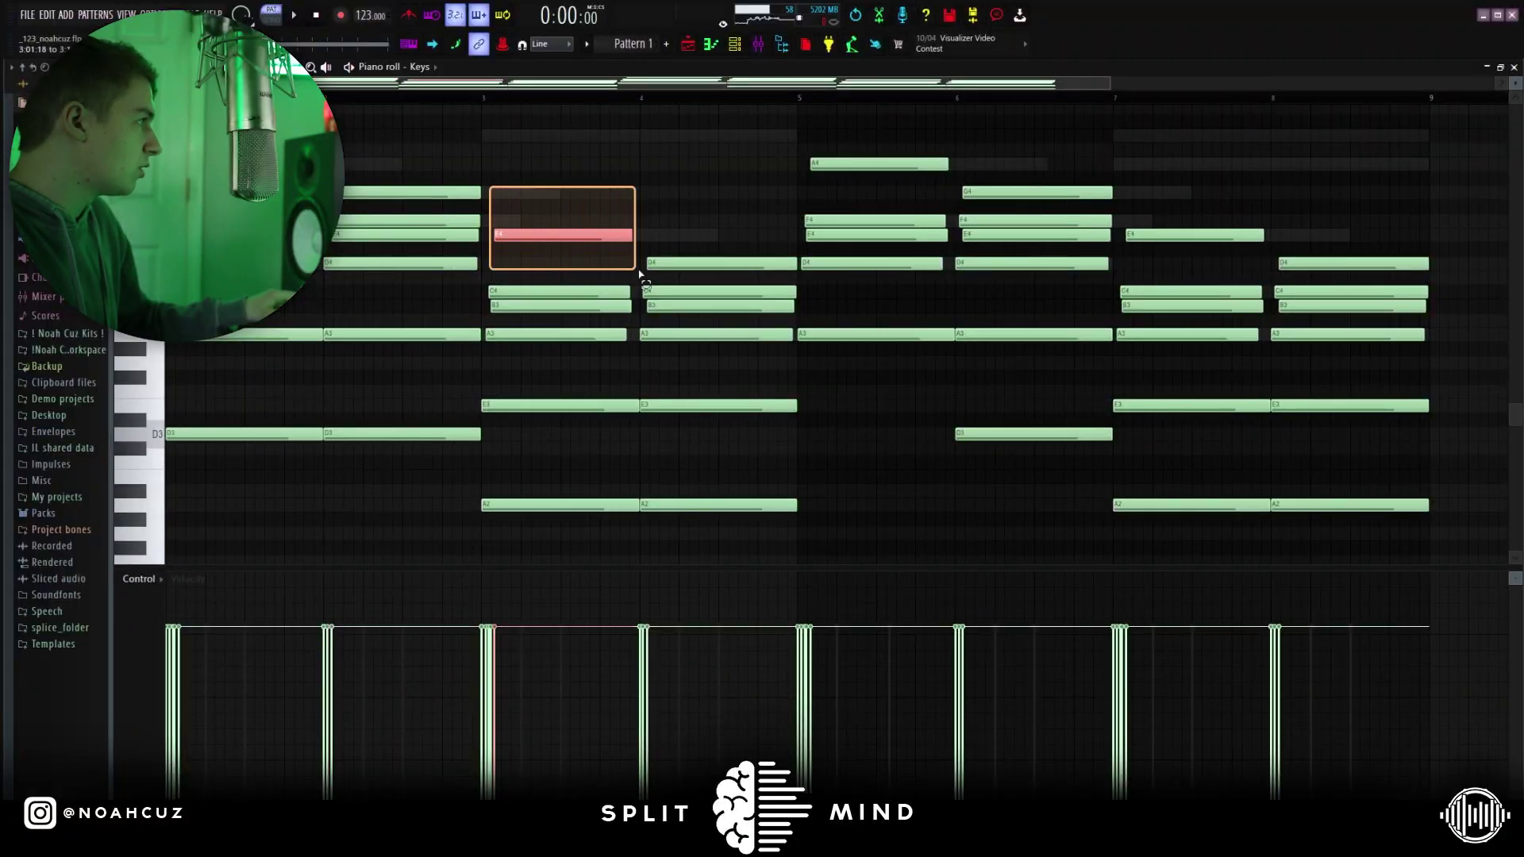
pyautogui.moveTo(640, 275); pyautogui.dragTo(749, 332)
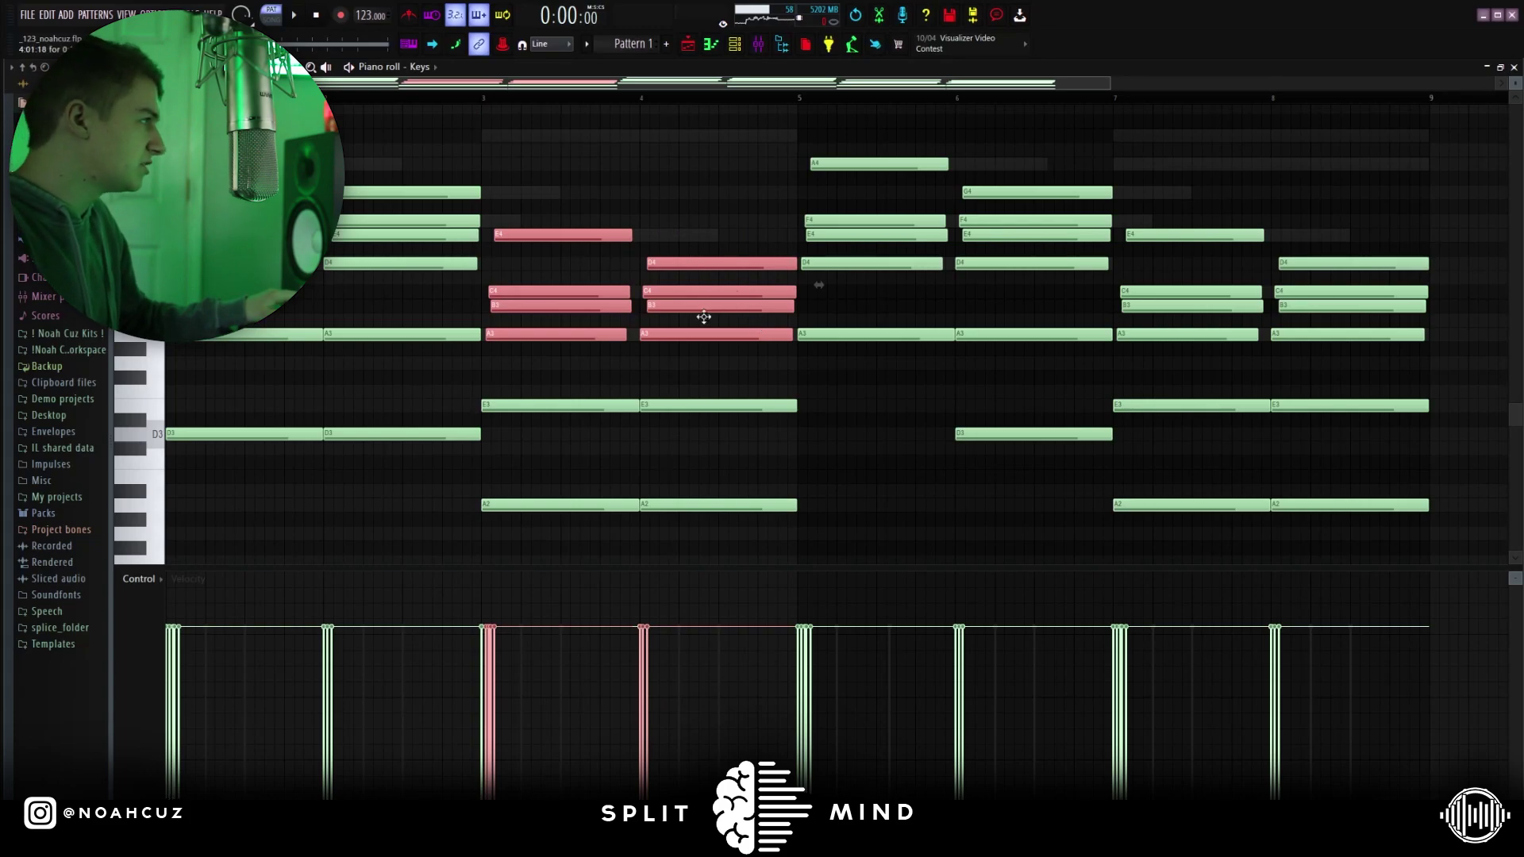
pyautogui.hotkey('ctrl', 'd')
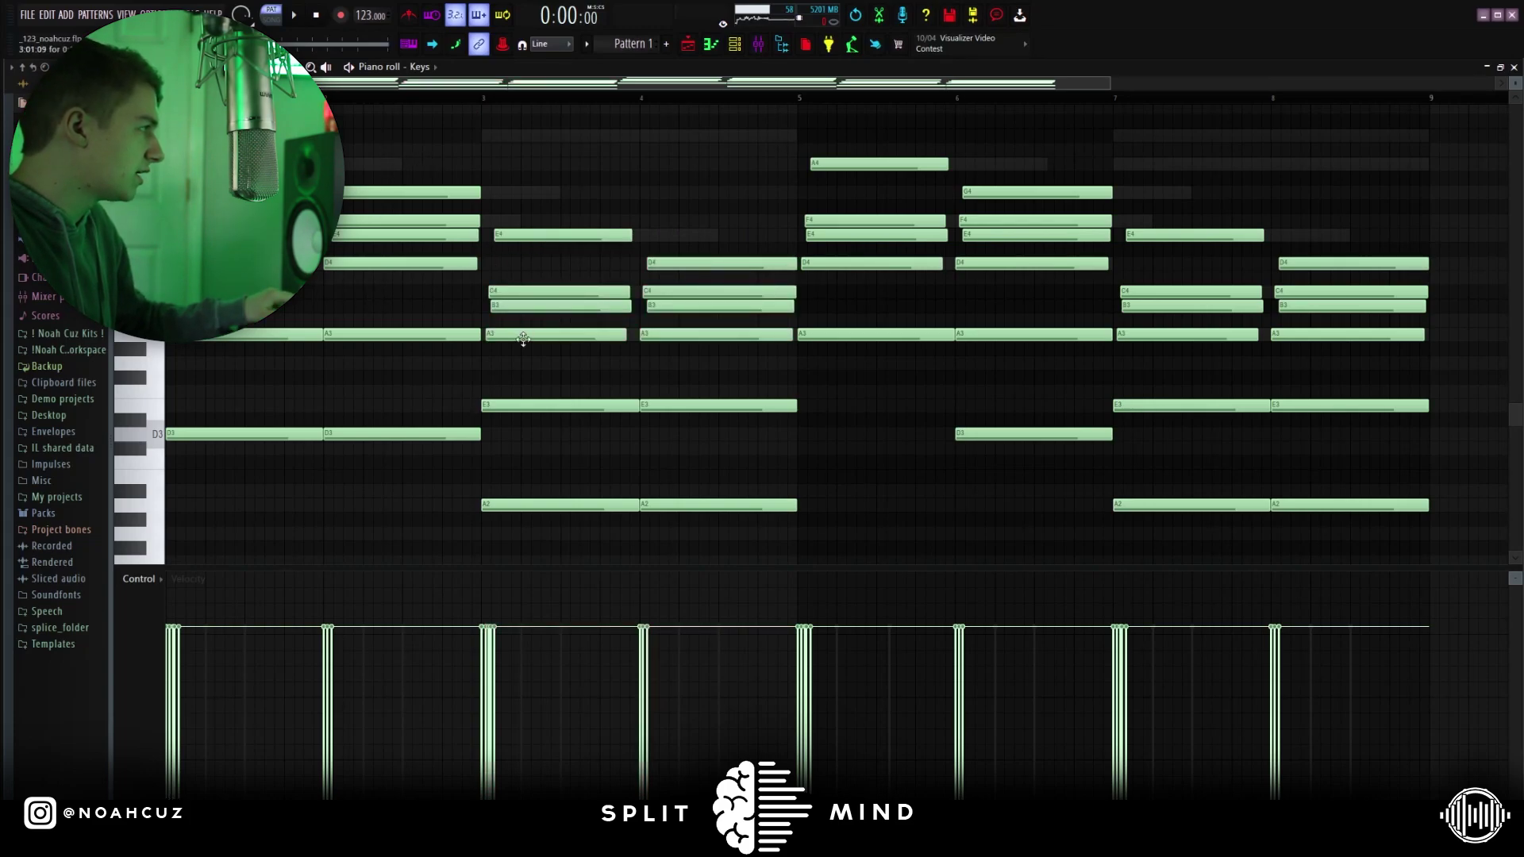
pyautogui.hotkey('ctrl', 'z')
pyautogui.moveTo(493, 188); pyautogui.dragTo(712, 349)
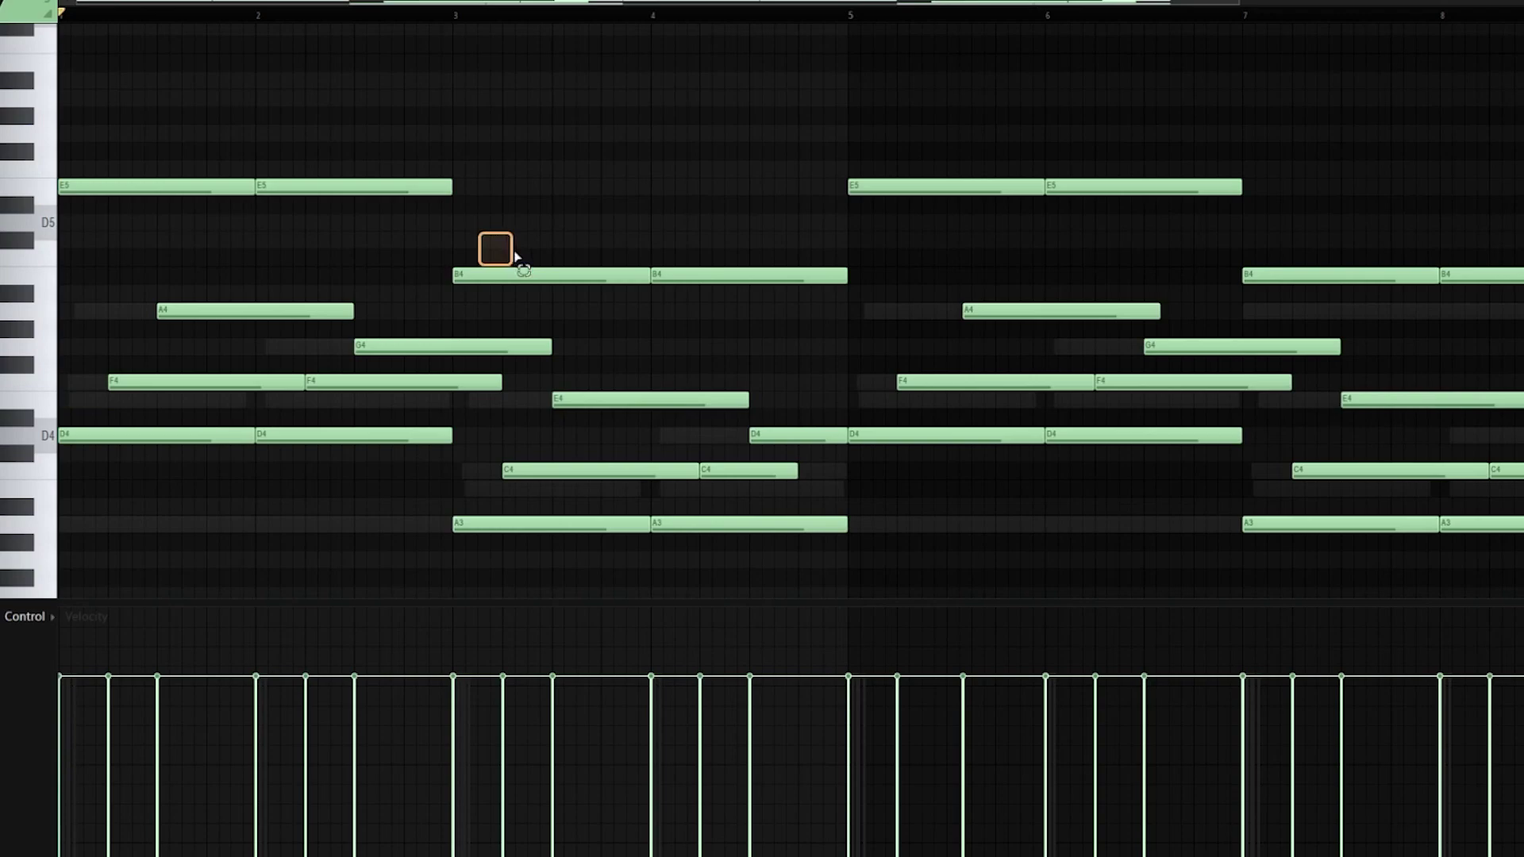
# Select the two B4 notes in the Pad piano roll
pyautogui.moveTo(514, 255); pyautogui.dragTo(758, 309)
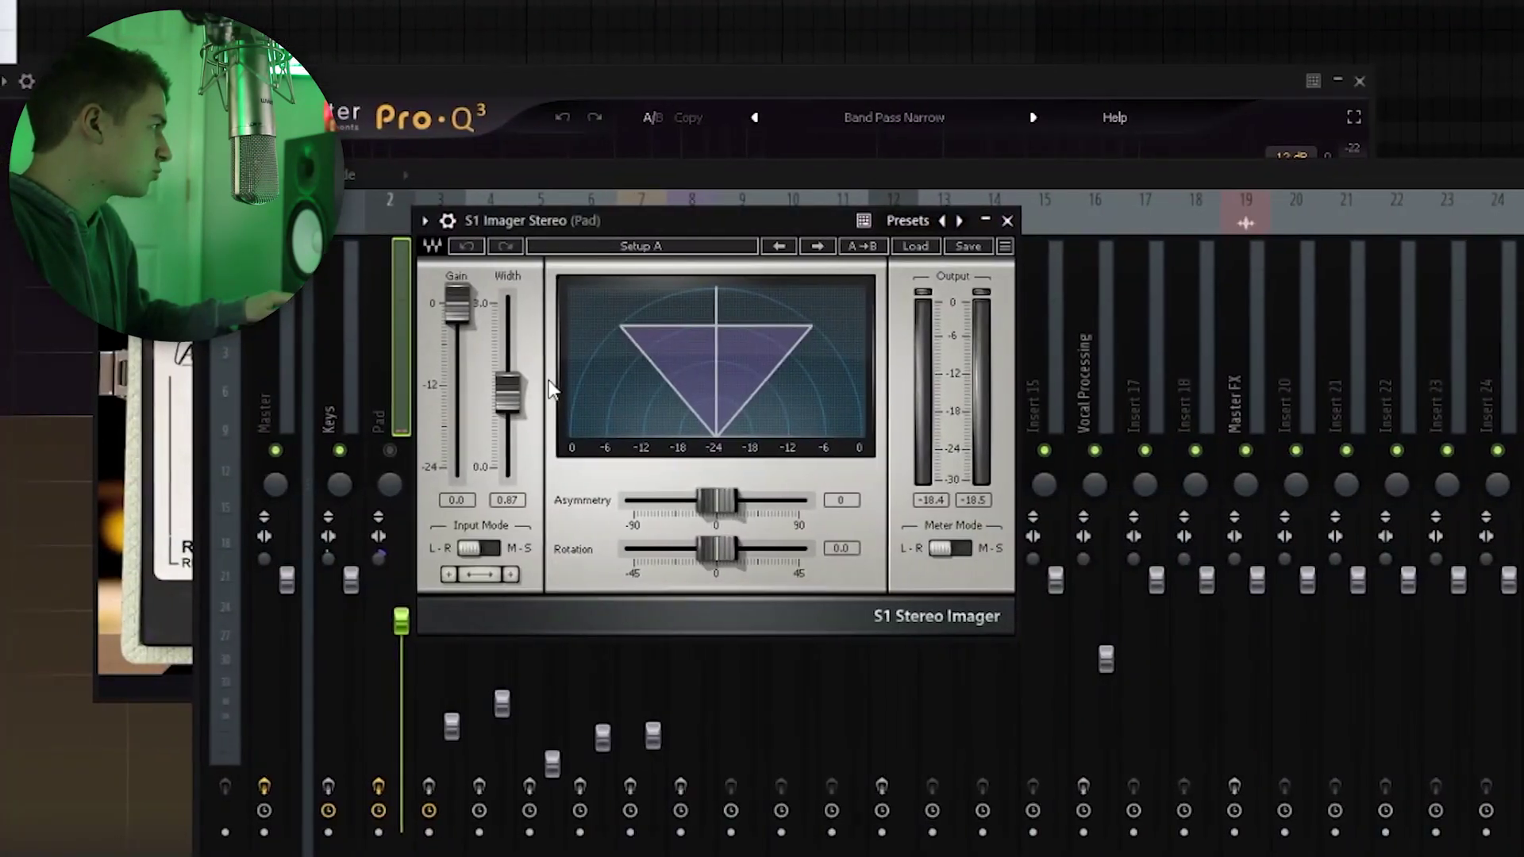
# Move the Width fader in S1 Imager Stereo on the Pad insert
pyautogui.click(508, 391)
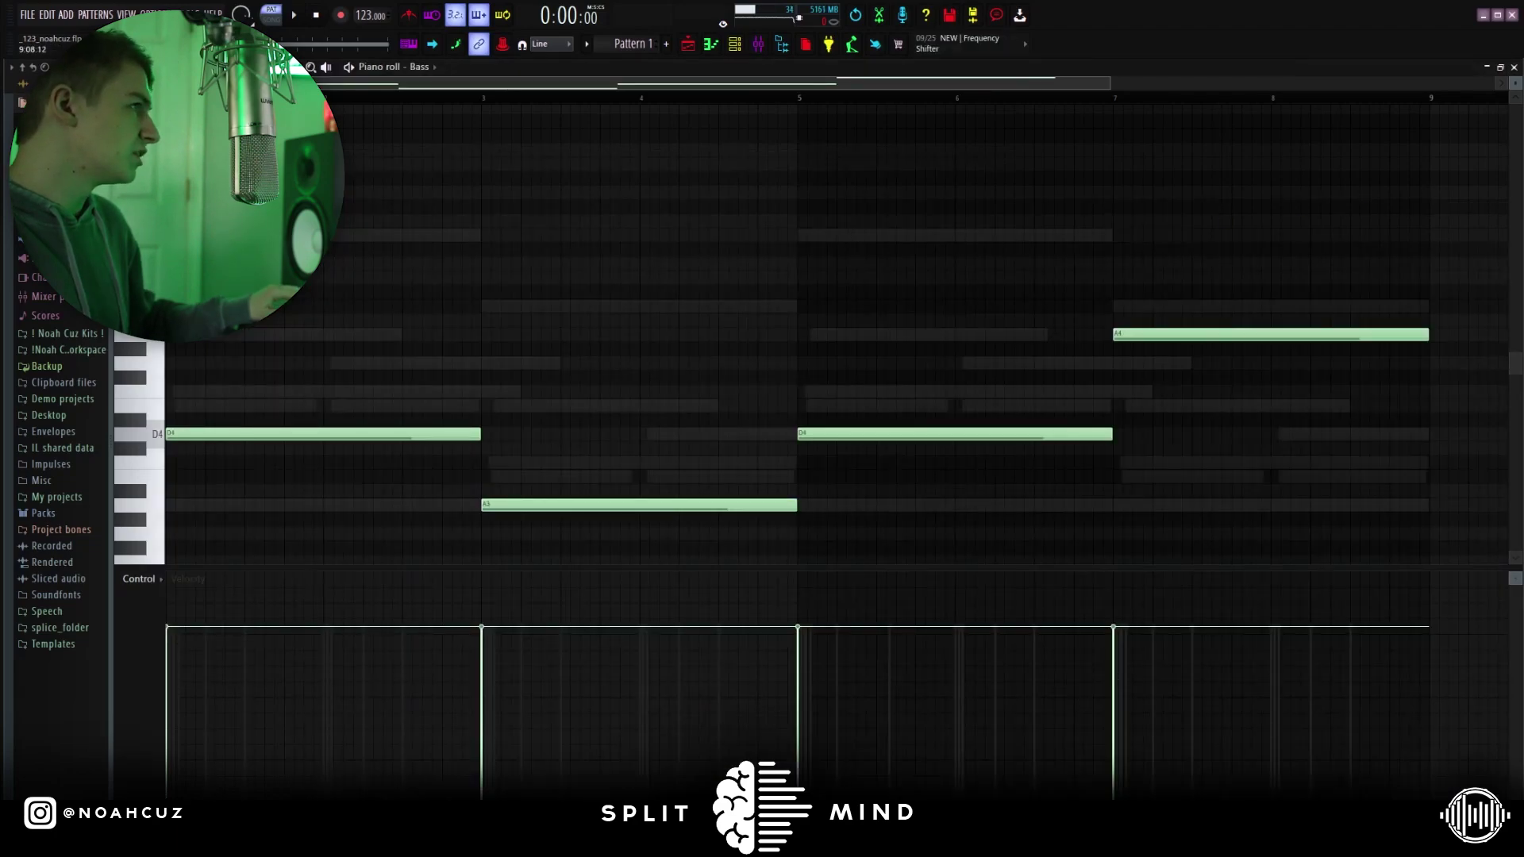
# Play the Bass part's notes and then stop playback
pyautogui.press('space')
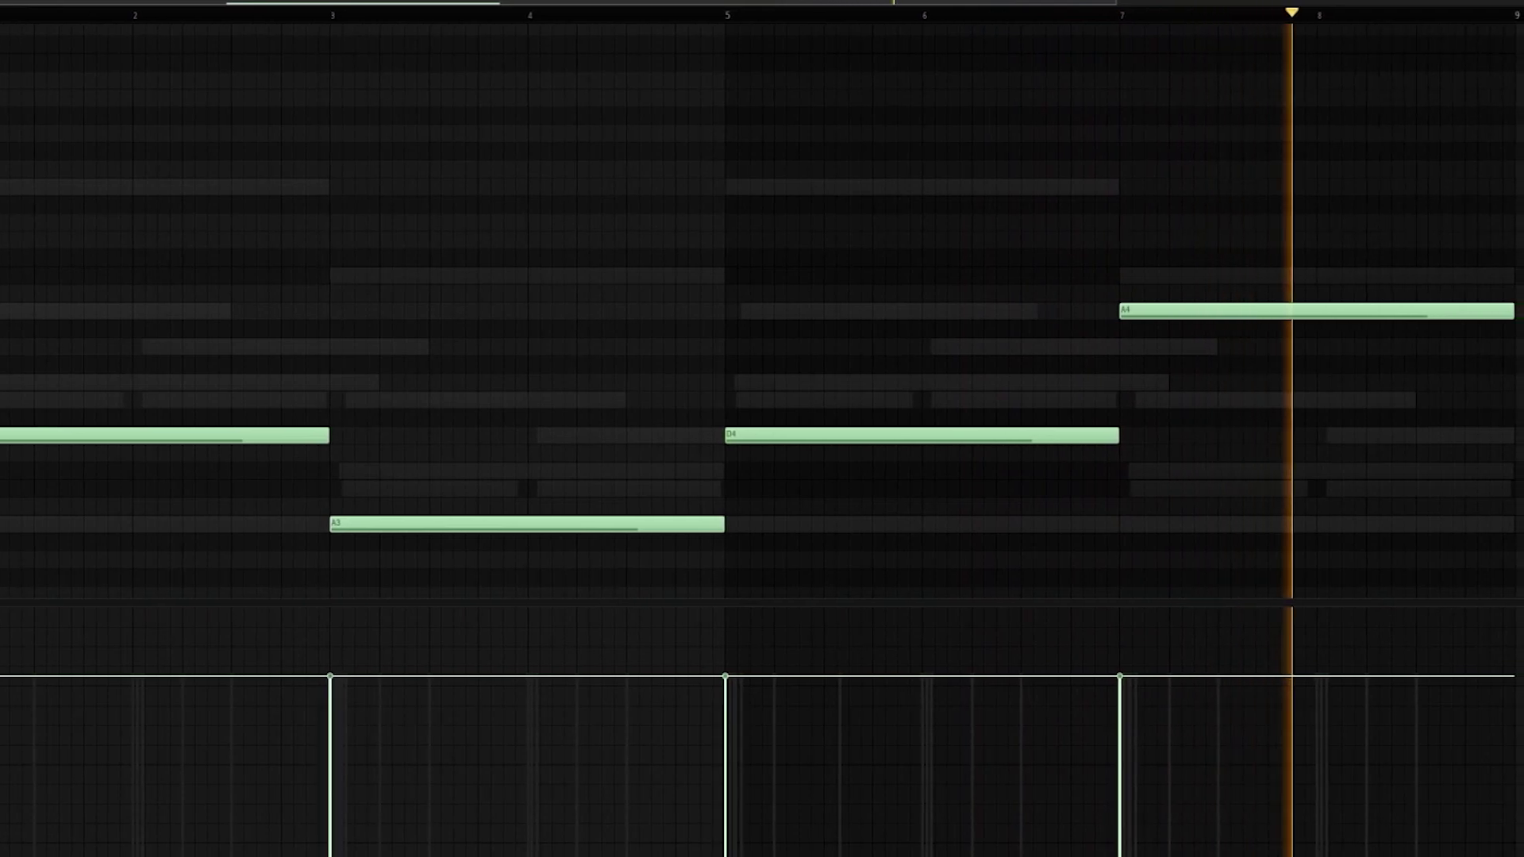
pyautogui.press('space')
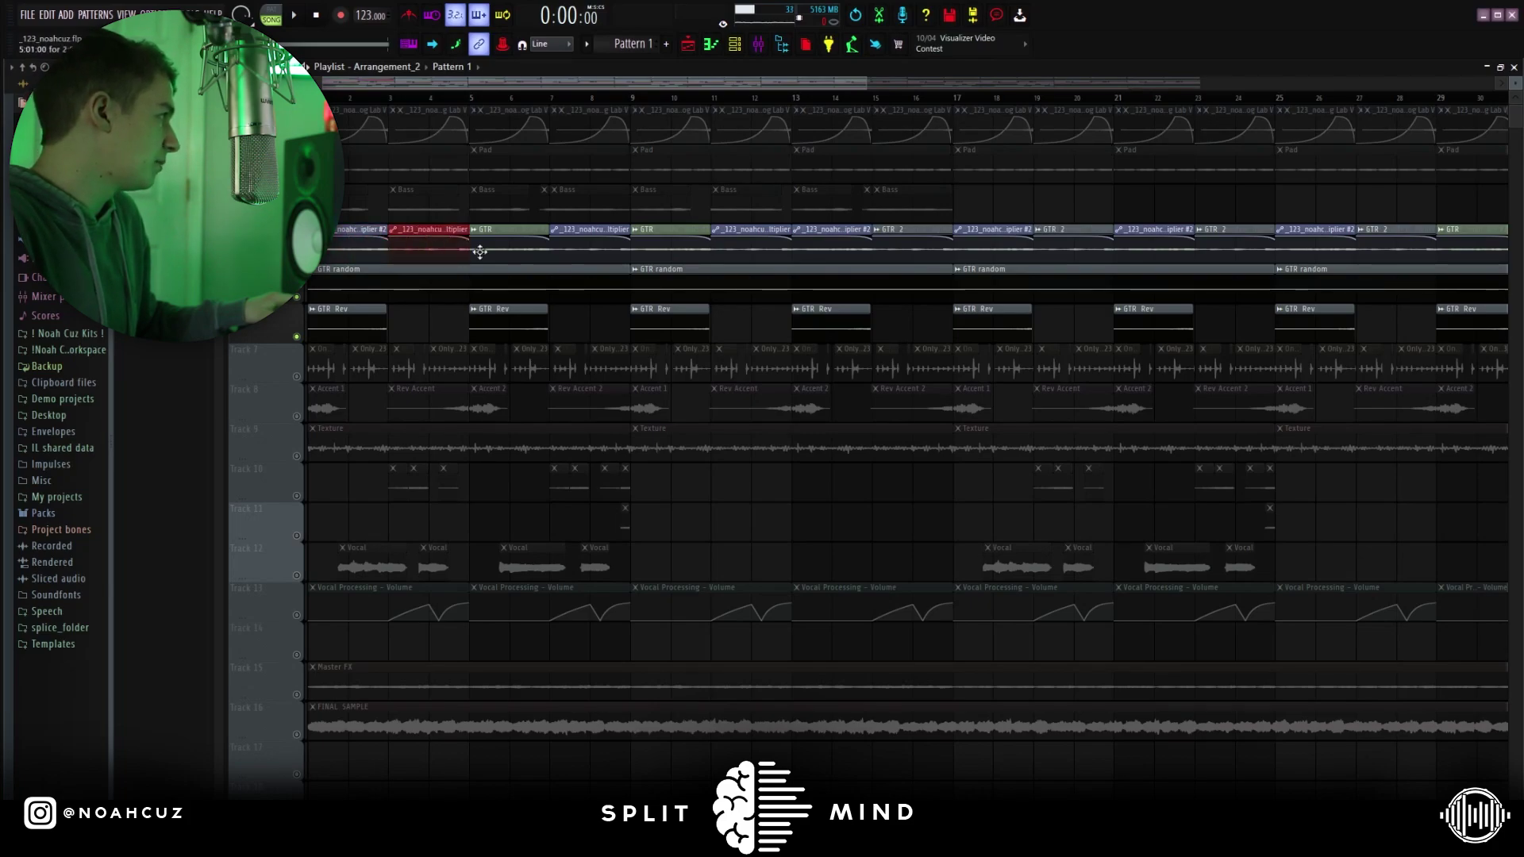
# Zoom into the playlist's first bars and select only the GTR random clip
pyautogui.scroll(3, 566, 248)
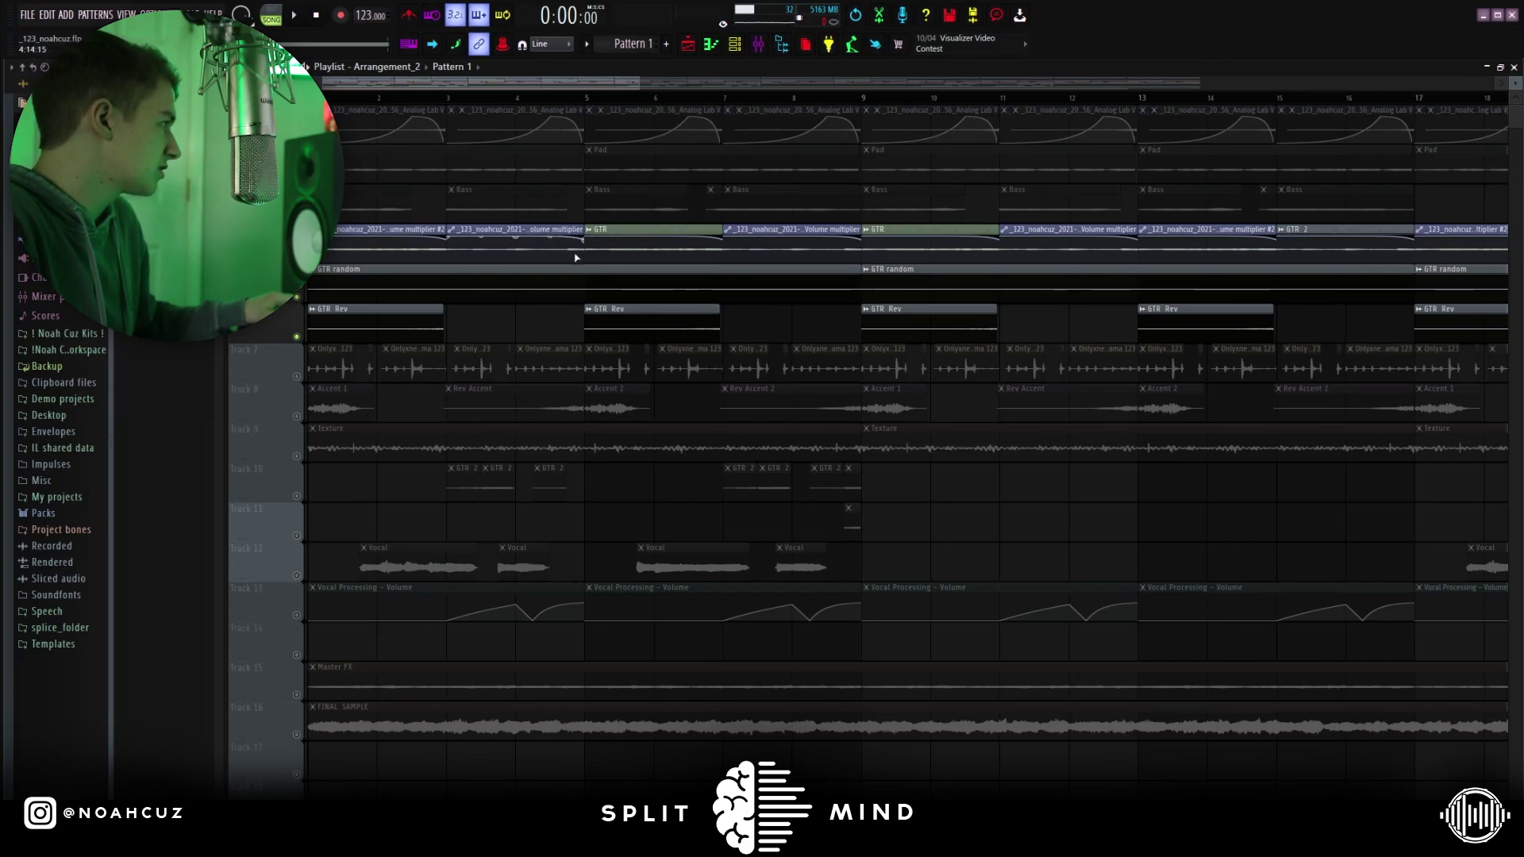
pyautogui.click(421, 292)
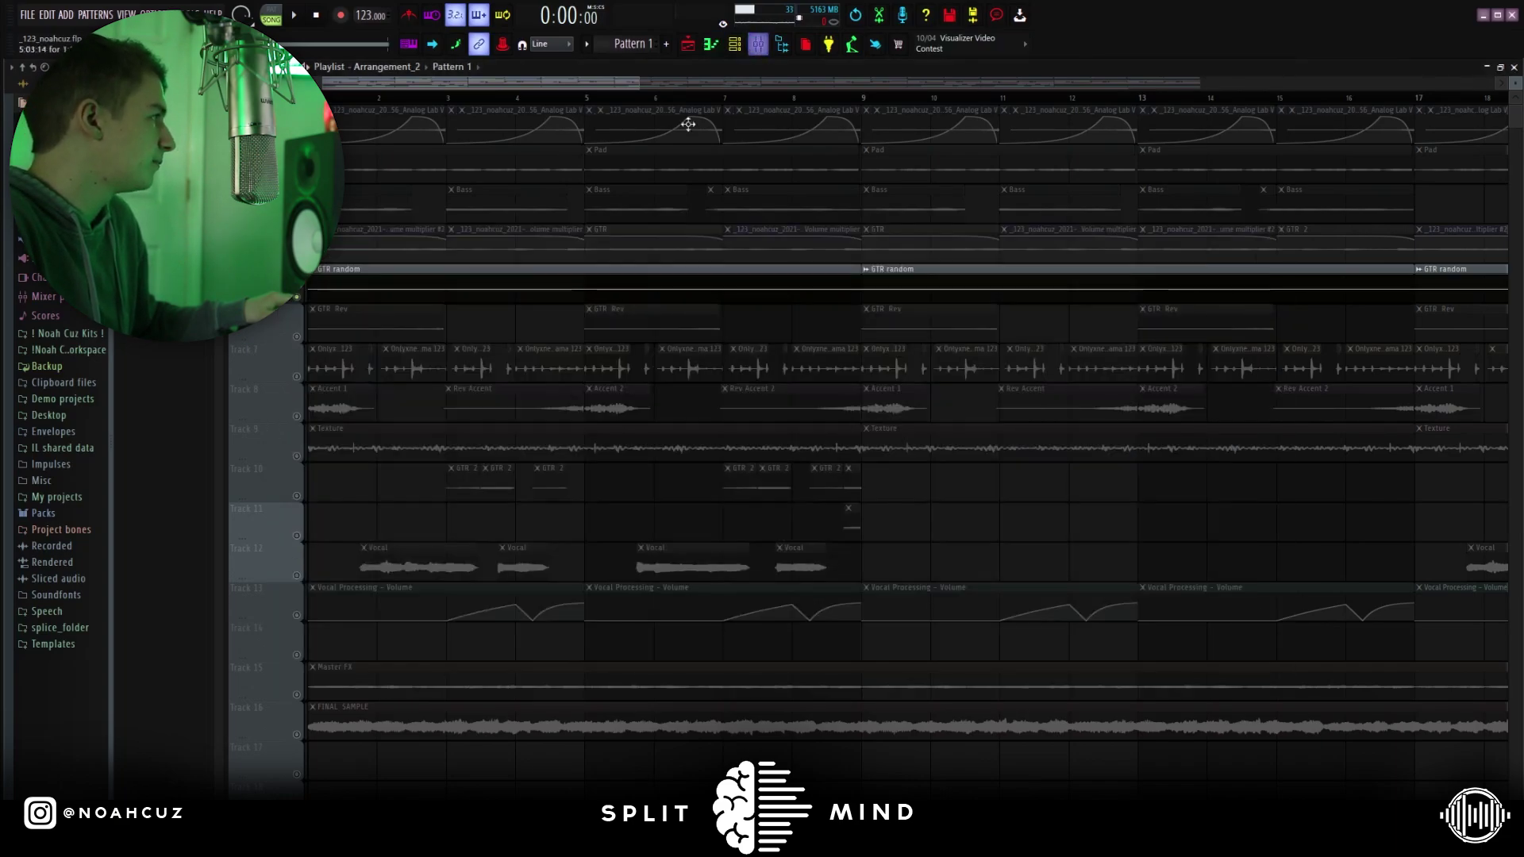
# Select then deselect the Track 4 Mel clips, switch to Arrangement_2 and play it
pyautogui.moveTo(1280, 577); pyautogui.dragTo(534, 628)
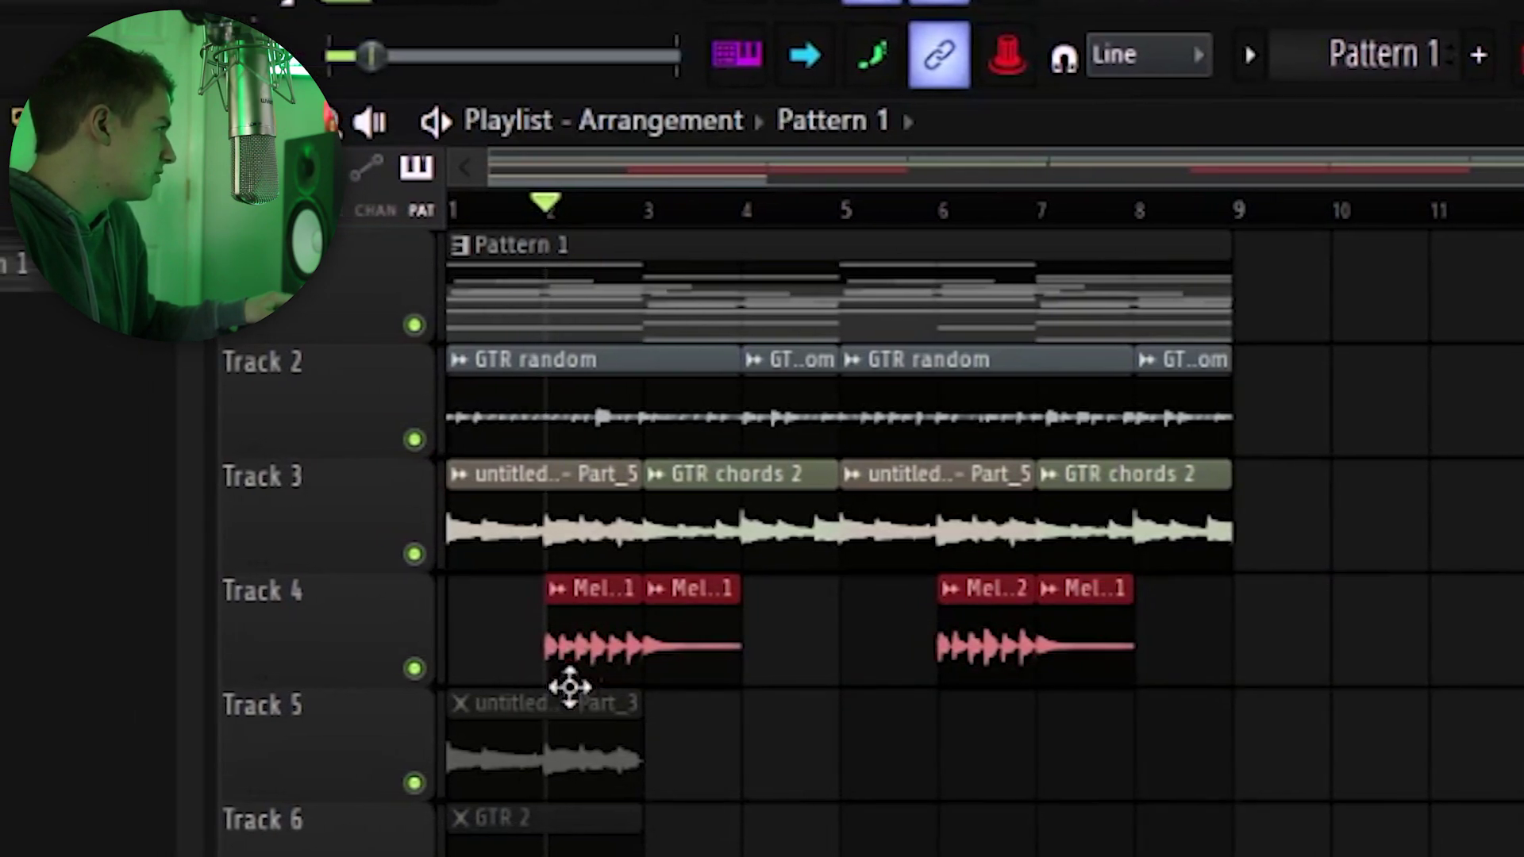
pyautogui.click(510, 296)
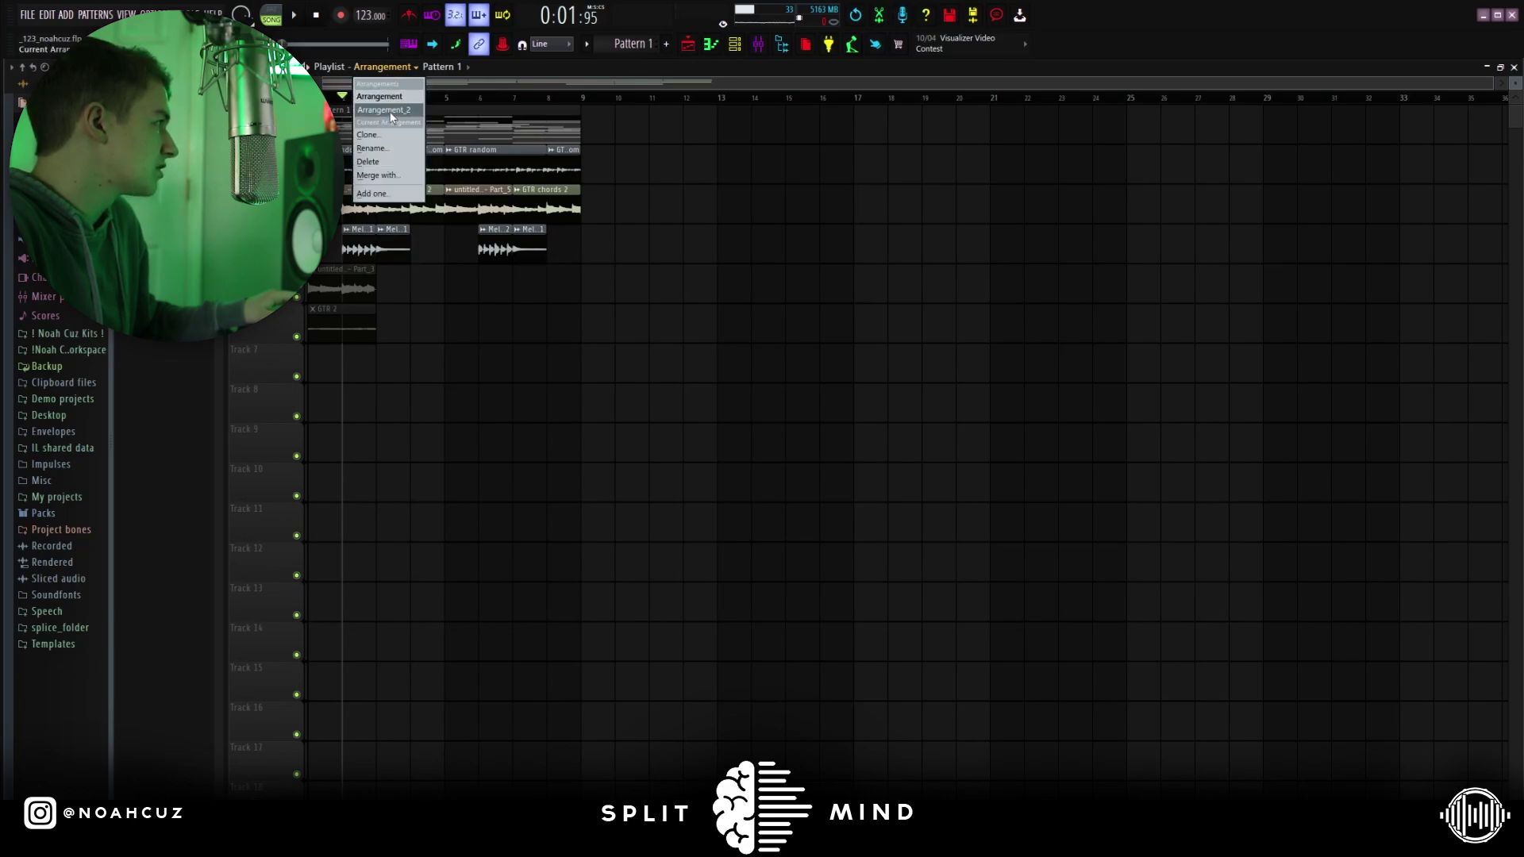
pyautogui.click(390, 111)
pyautogui.press('space')
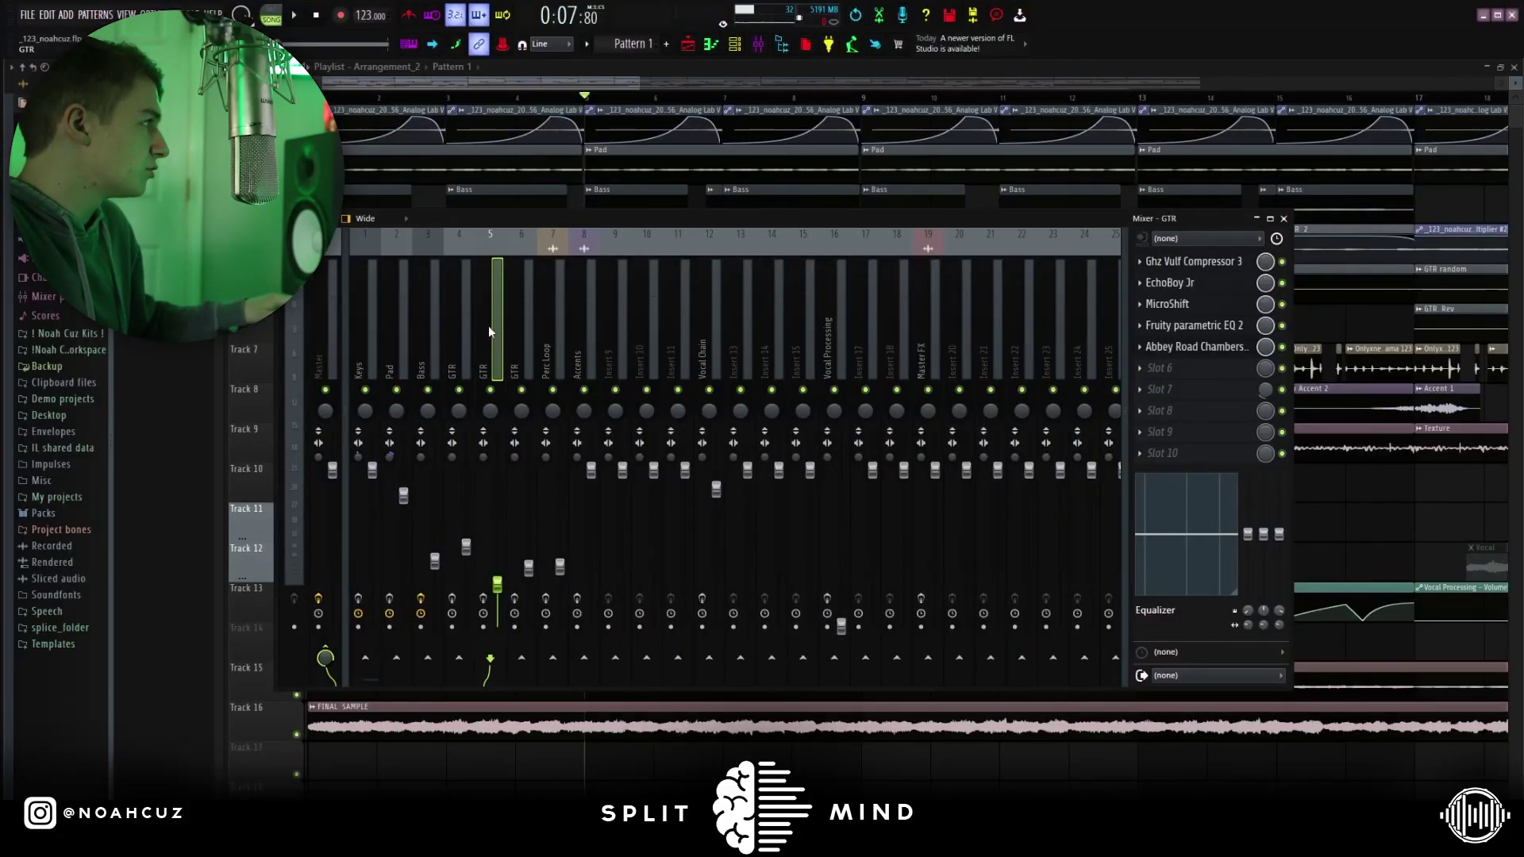
pyautogui.click(522, 328)
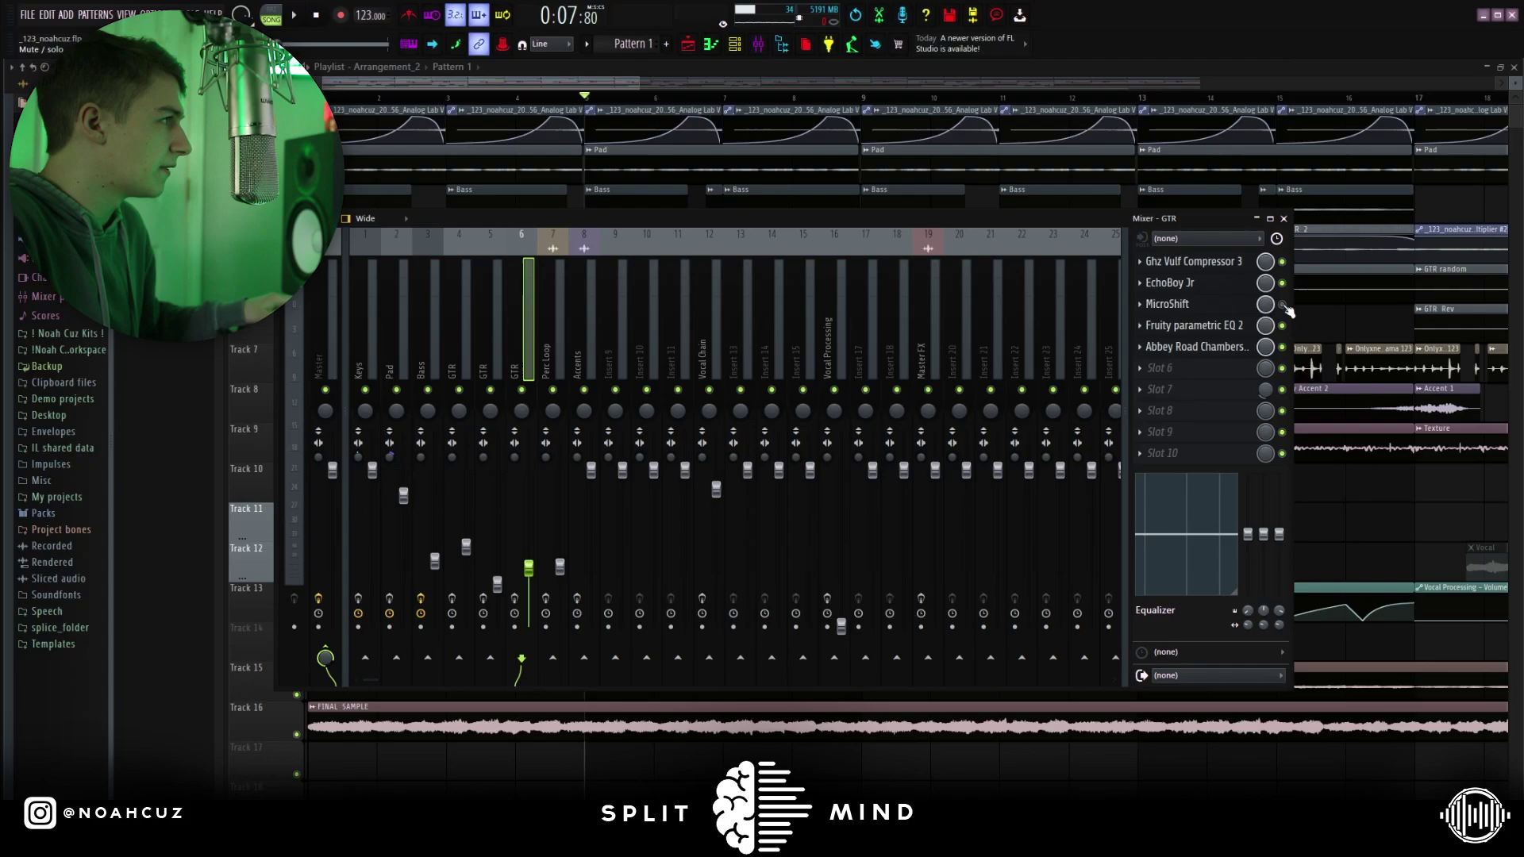
pyautogui.press('F9')
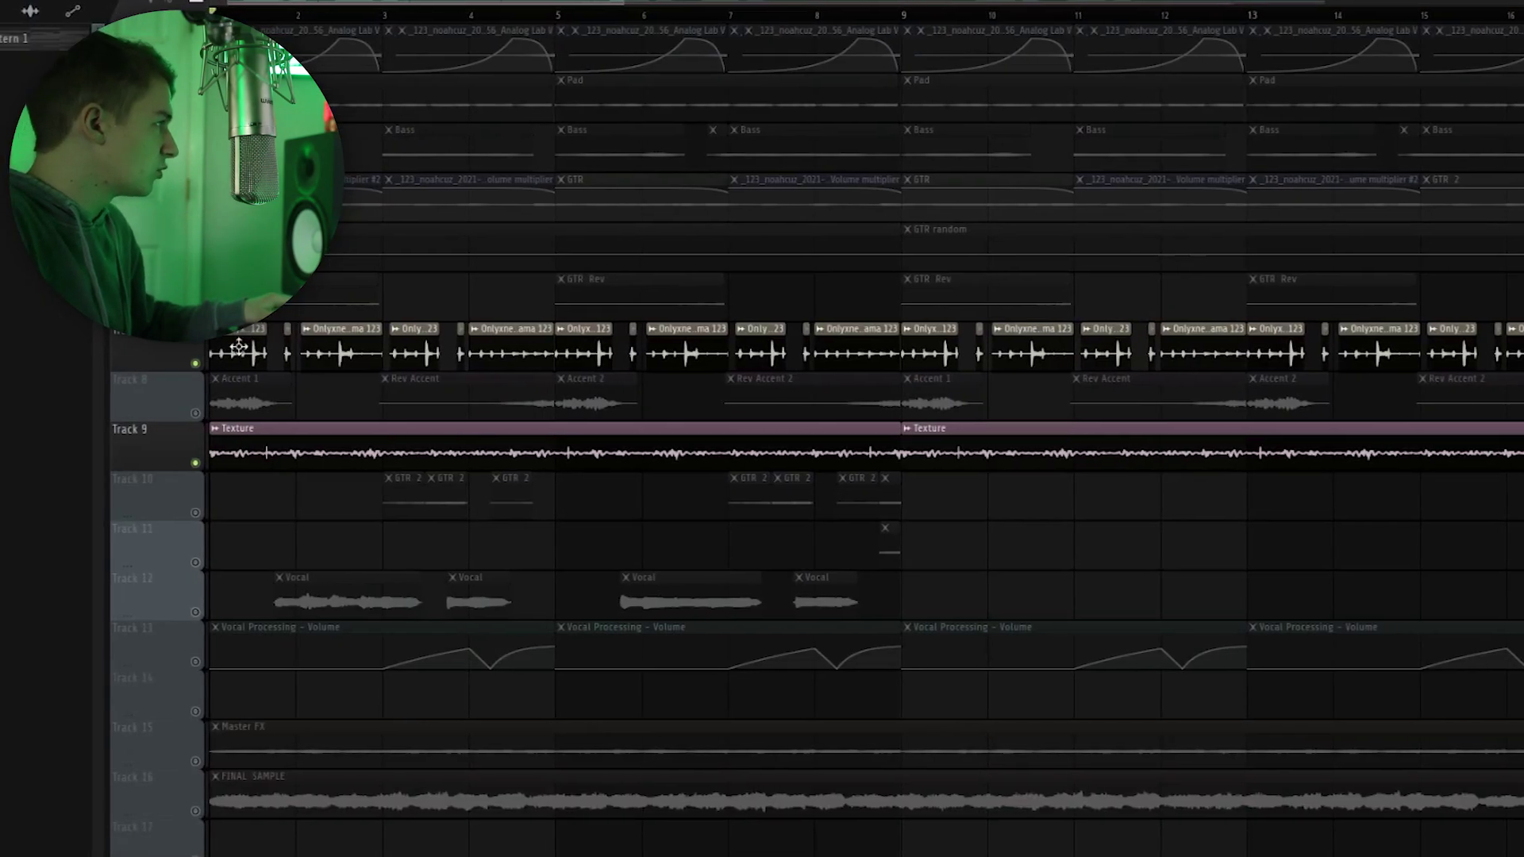
pyautogui.moveTo(290, 321); pyautogui.dragTo(466, 374)
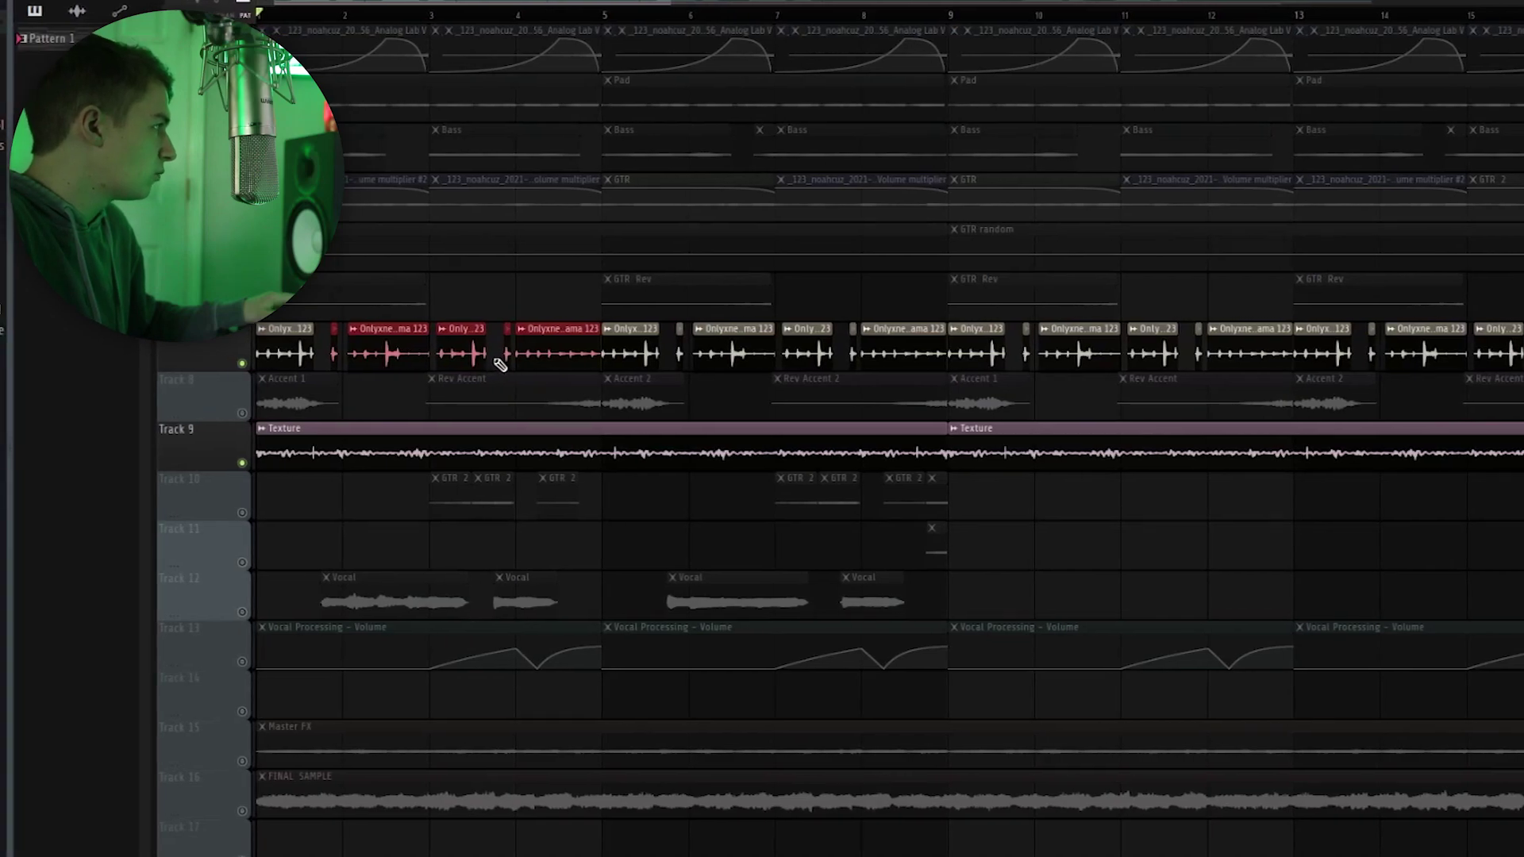
pyautogui.click(500, 355)
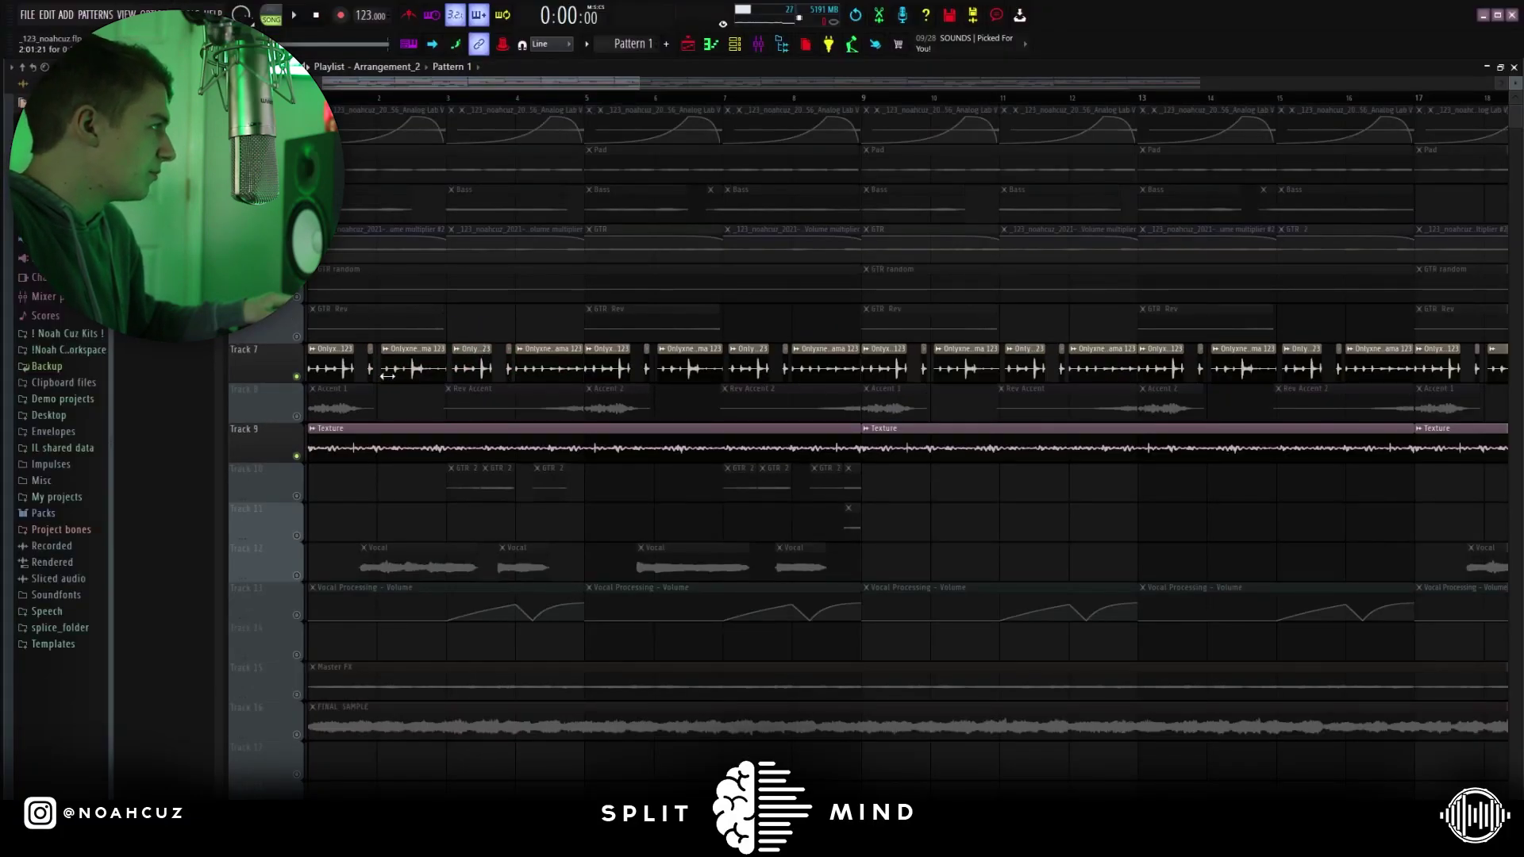
# Inspect the Comp VCA-65 compressor on the Perc Loop mixer insert, then close it
pyautogui.click(762, 50)
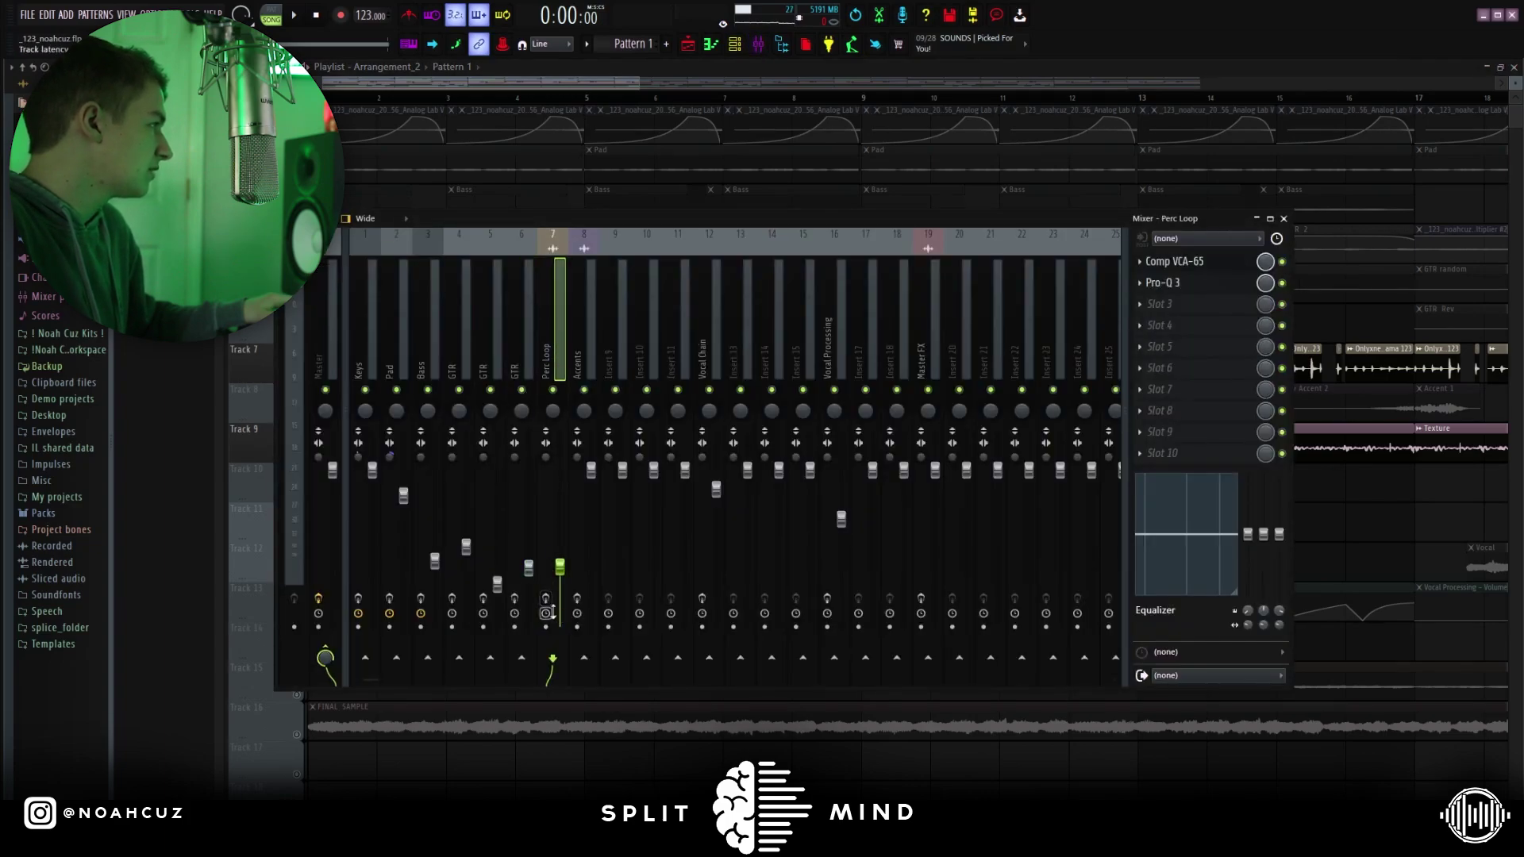
pyautogui.press('F9')
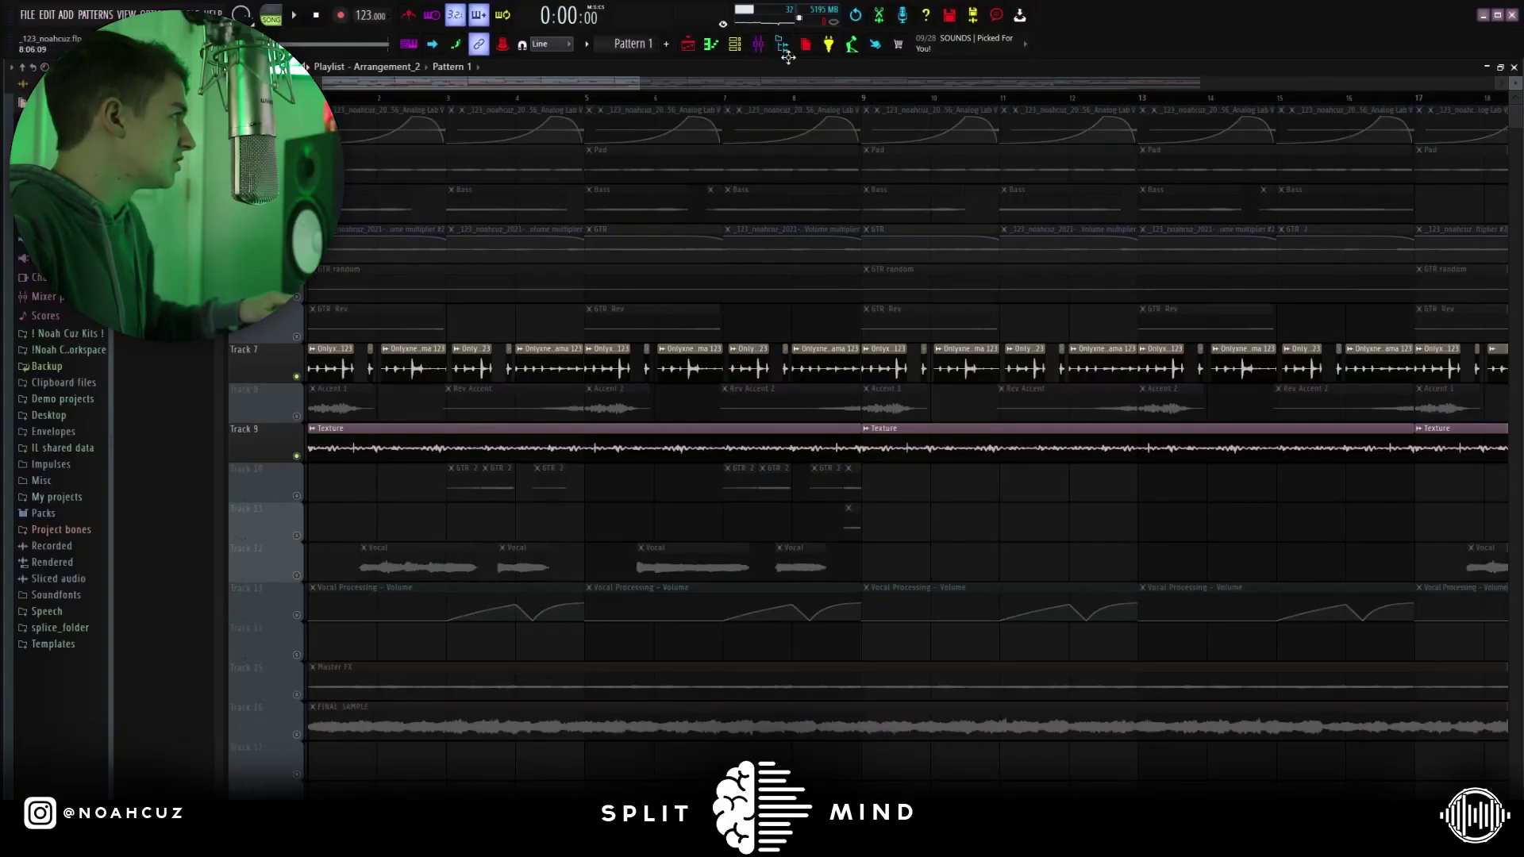
pyautogui.click(759, 45)
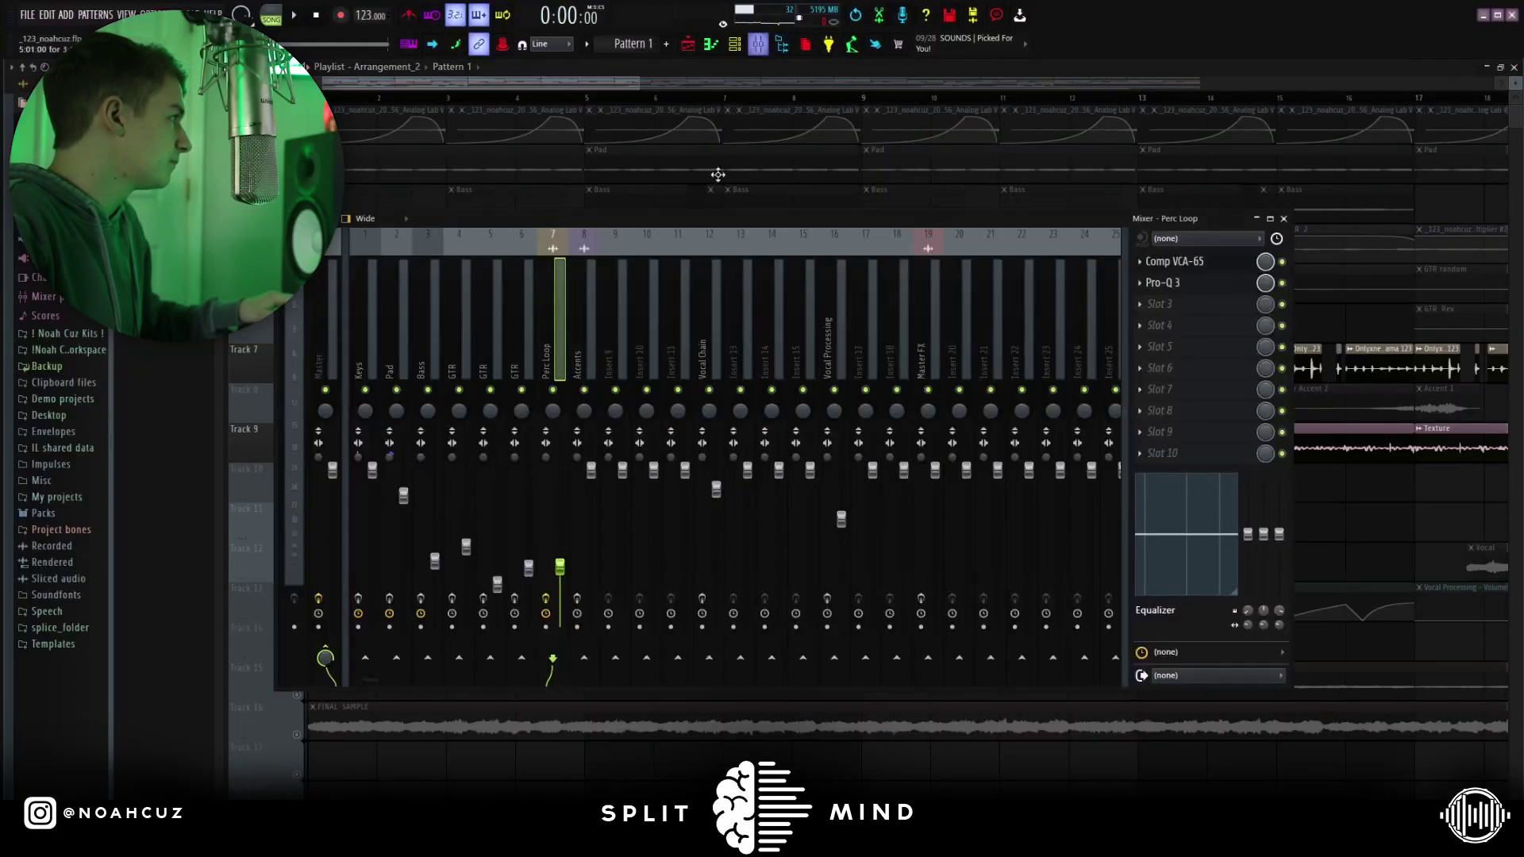
pyautogui.click(1213, 267)
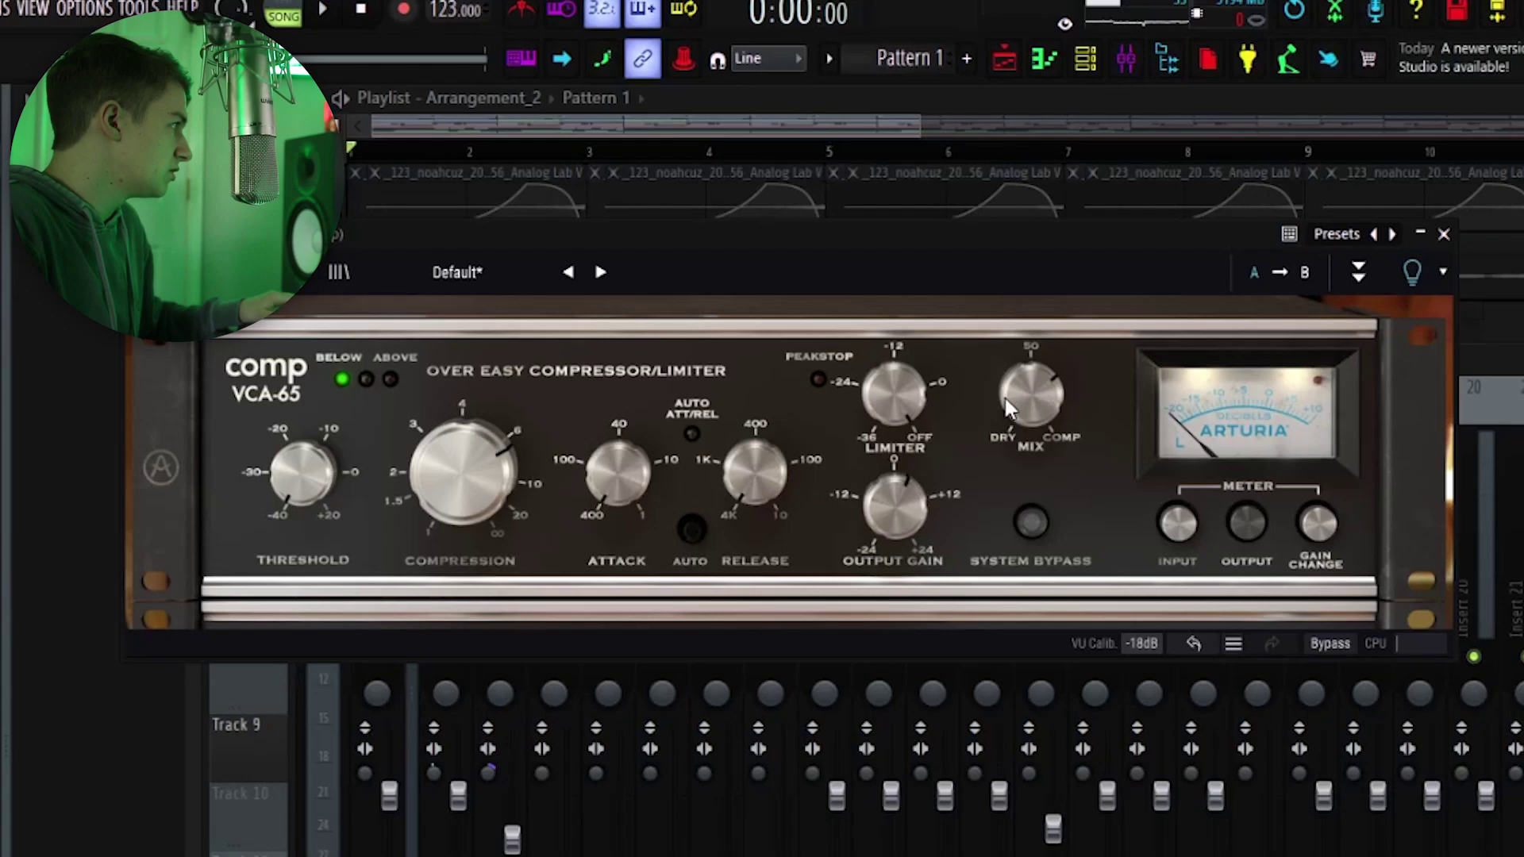
pyautogui.click(1427, 278)
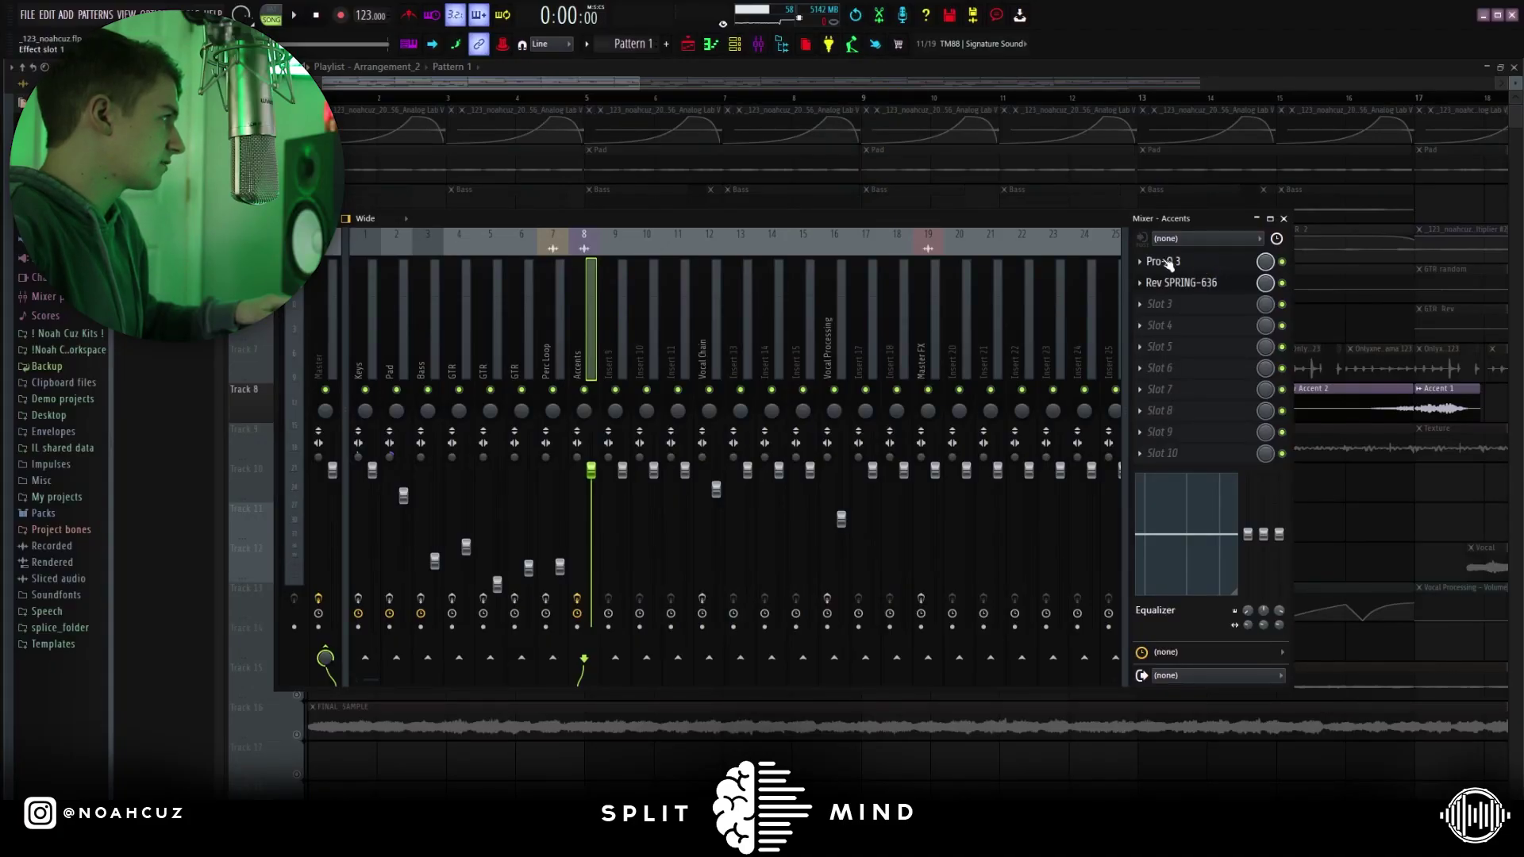
# Adjust the band-pass filter edges in Pro-Q 3 on the Accents insert
pyautogui.click(1163, 261)
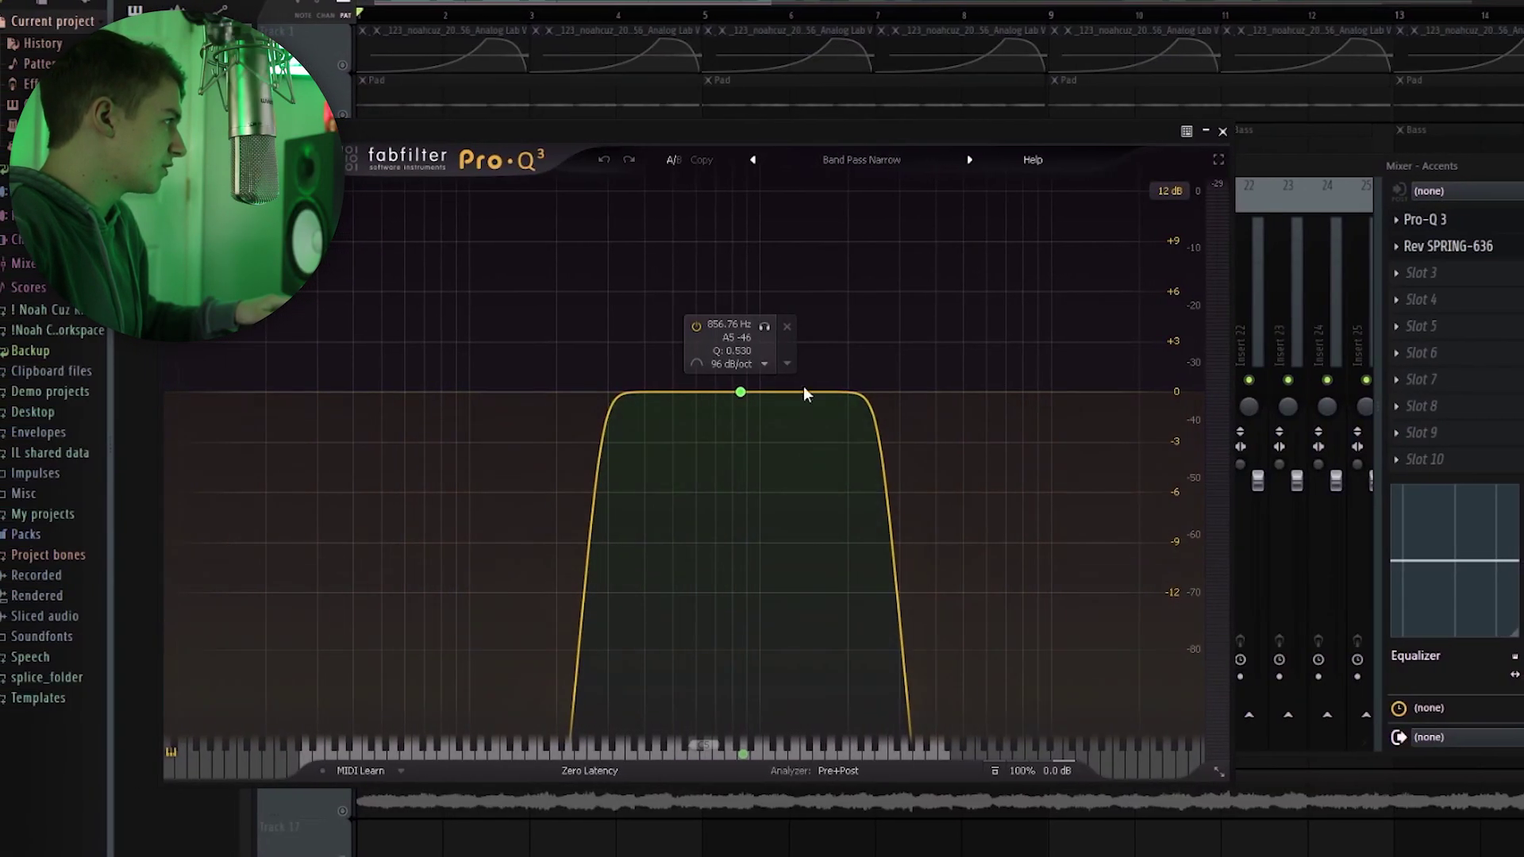
pyautogui.moveTo(804, 386); pyautogui.dragTo(743, 413)
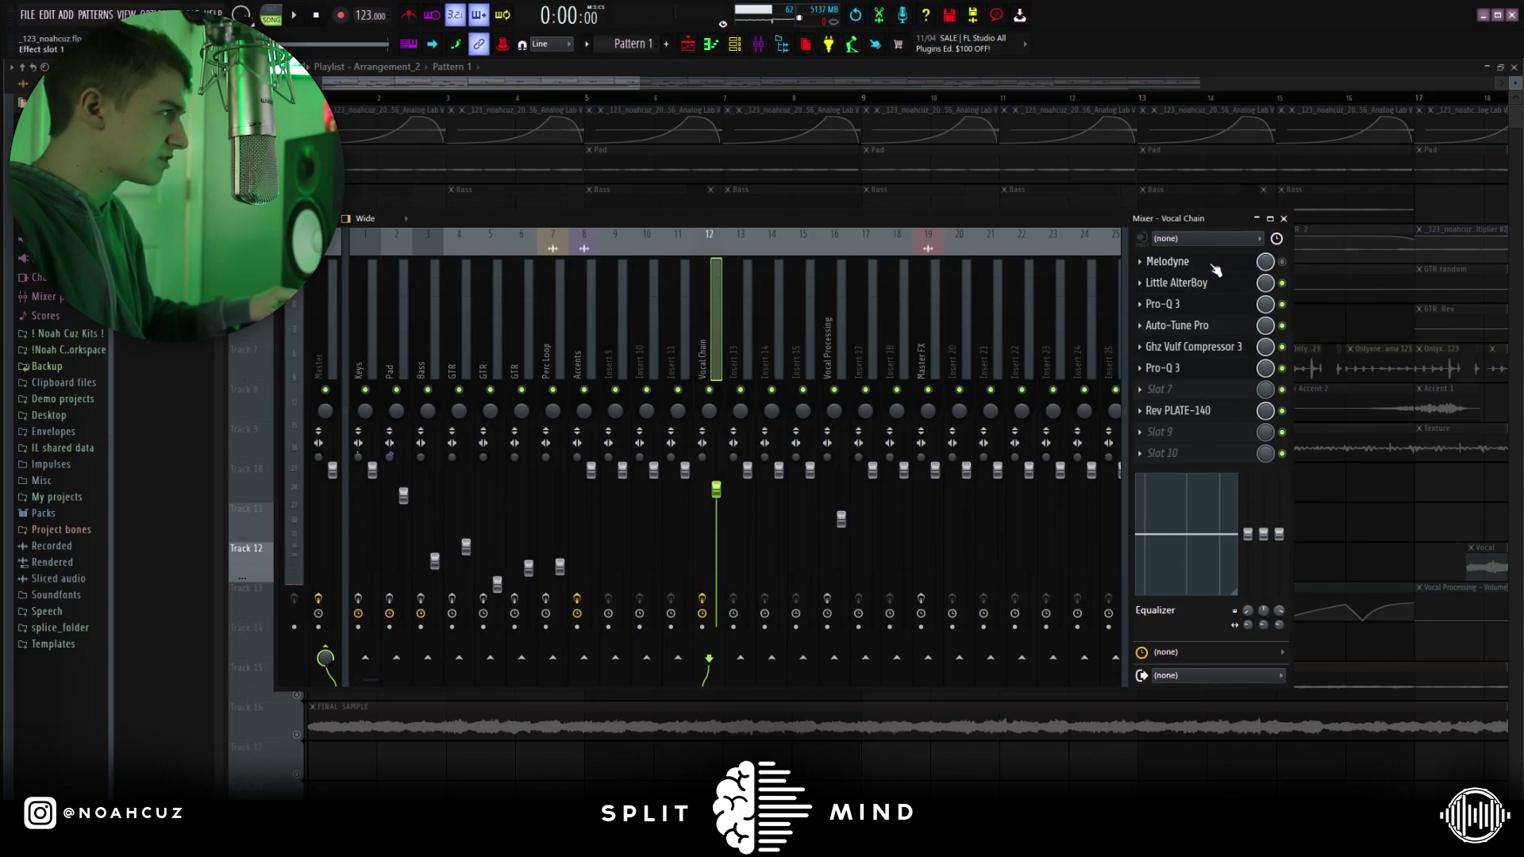
# Inspect Auto-Tune Pro, Vulf Compressor 3 and Rev PLATE-140 on the vocal chain
pyautogui.click(1226, 324)
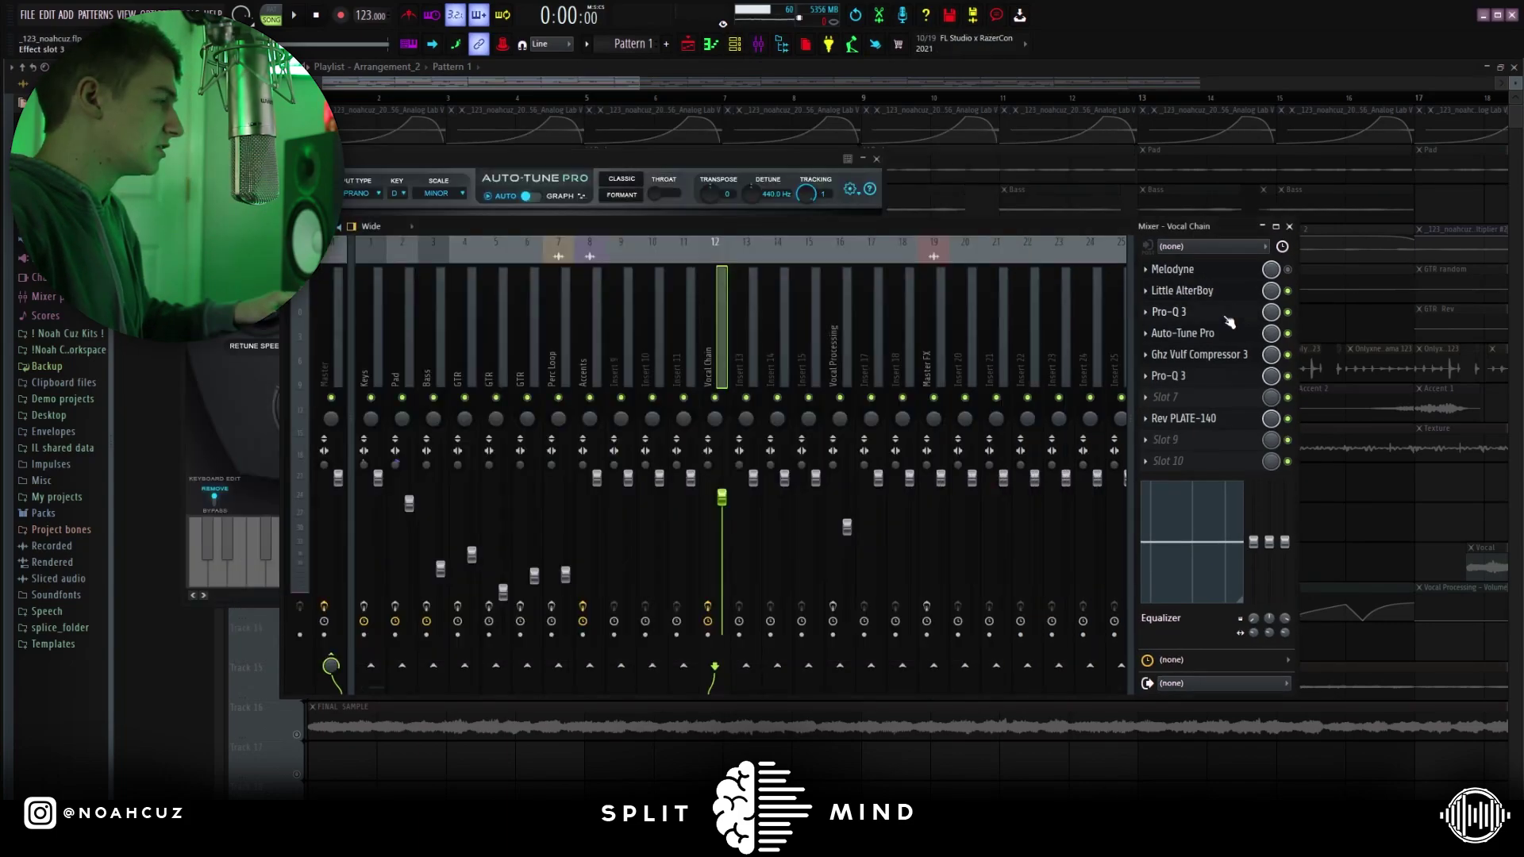
pyautogui.click(1199, 355)
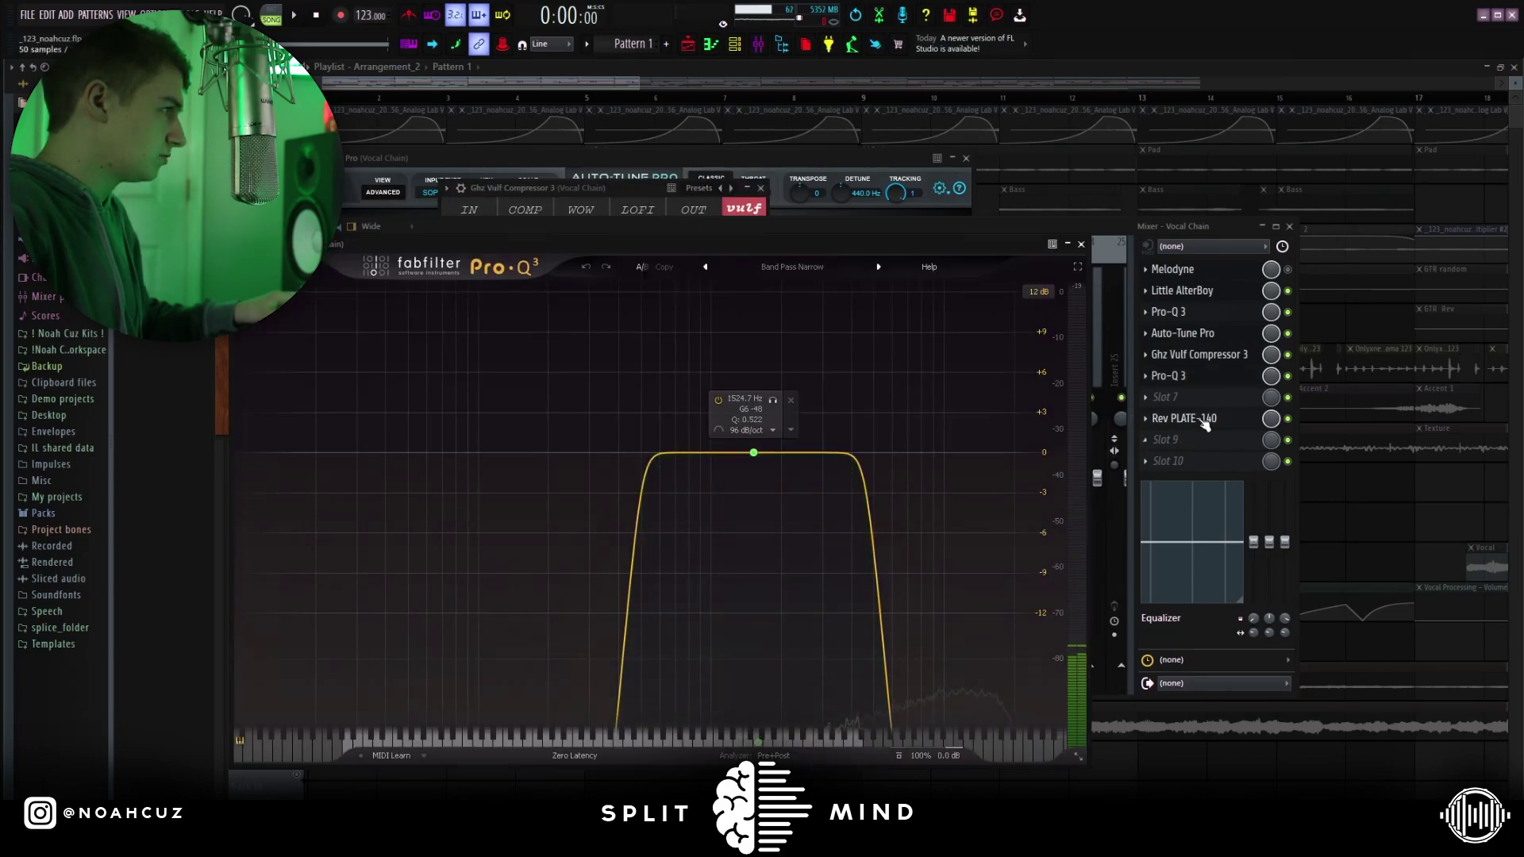
pyautogui.click(1202, 420)
# Close all plugin windows, select Track 10 and play the arrangement
pyautogui.press('F12')
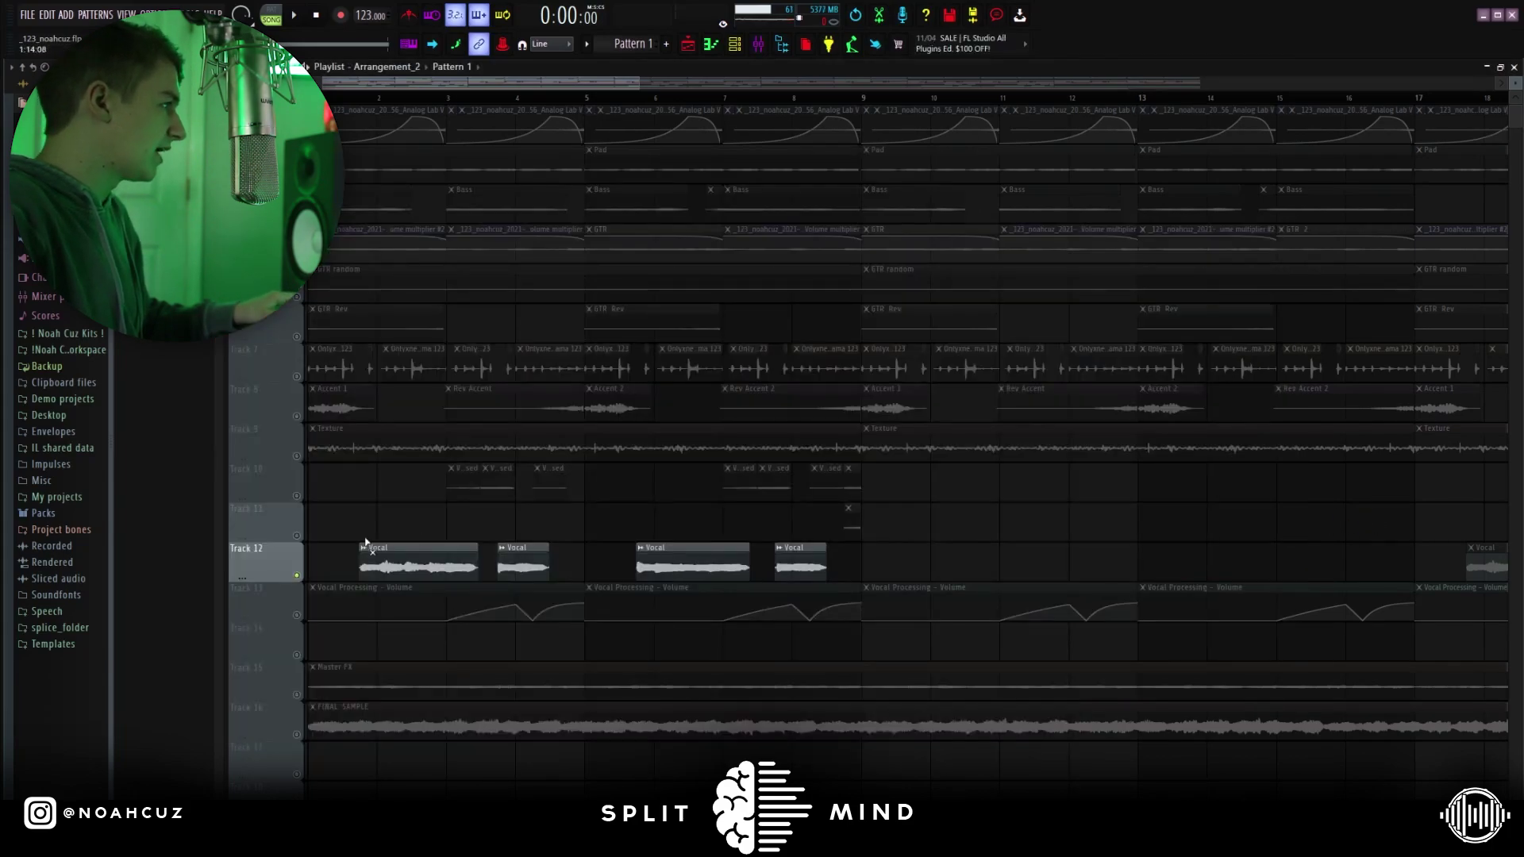
pyautogui.click(299, 499)
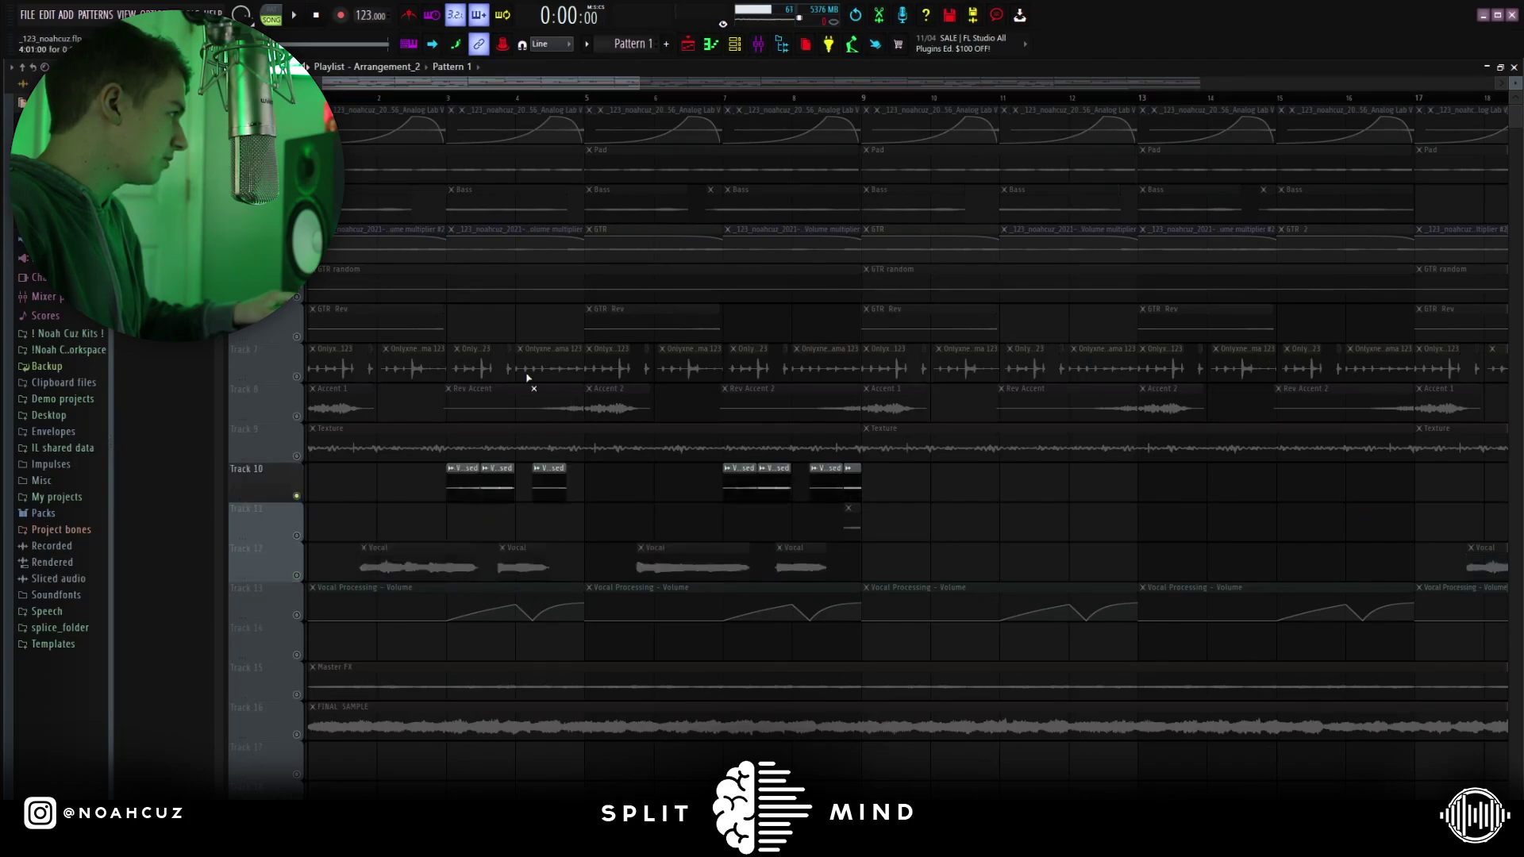
pyautogui.press('space')
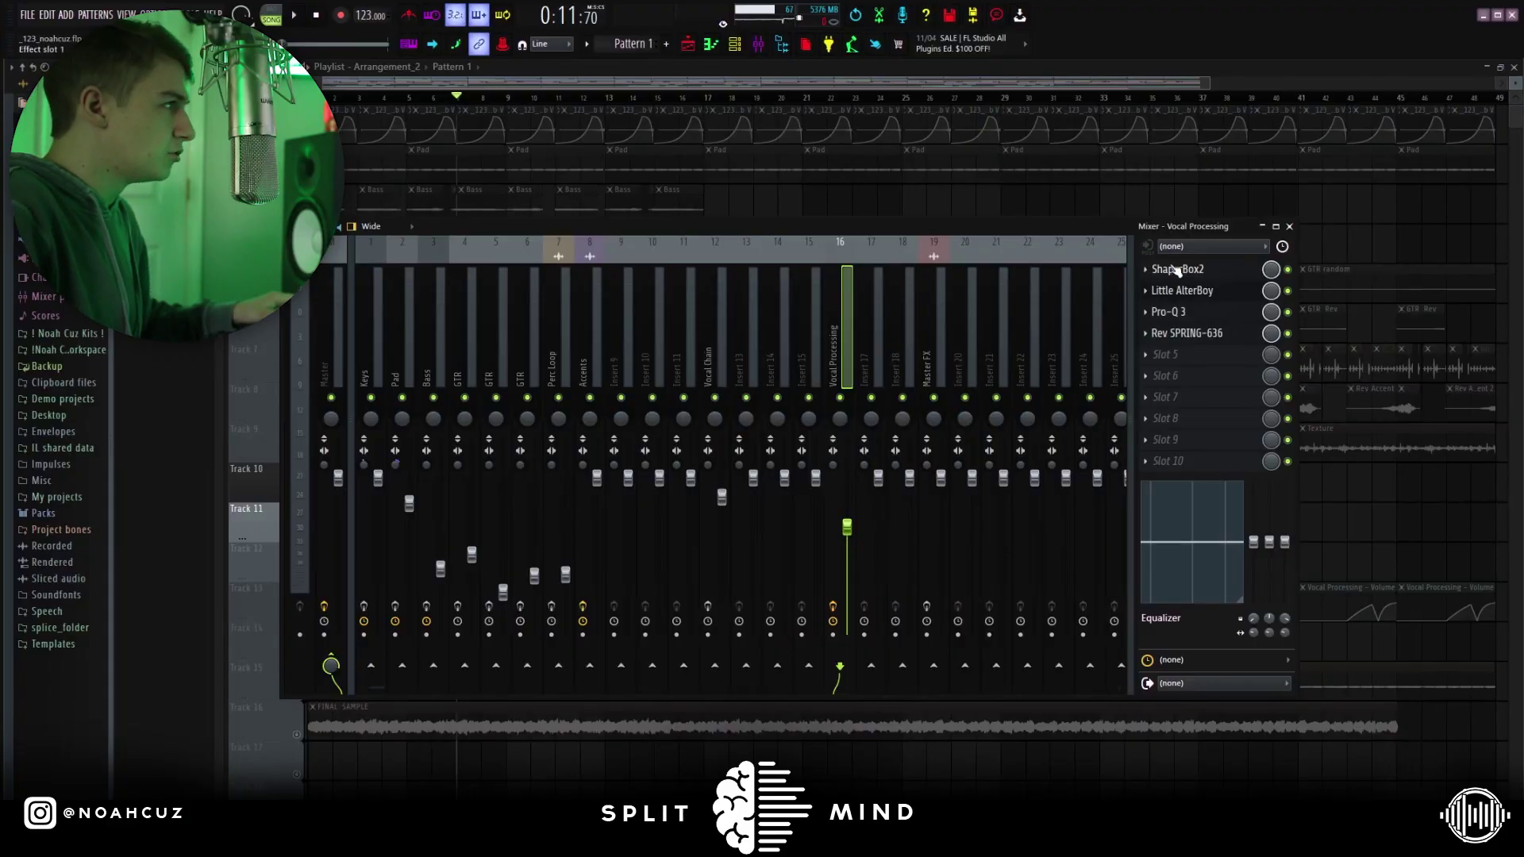
# Show ShaperBox 2's Volume curve, then Little AlterBoy and Pro-Q 3 on Vocal Processing
pyautogui.click(1200, 270)
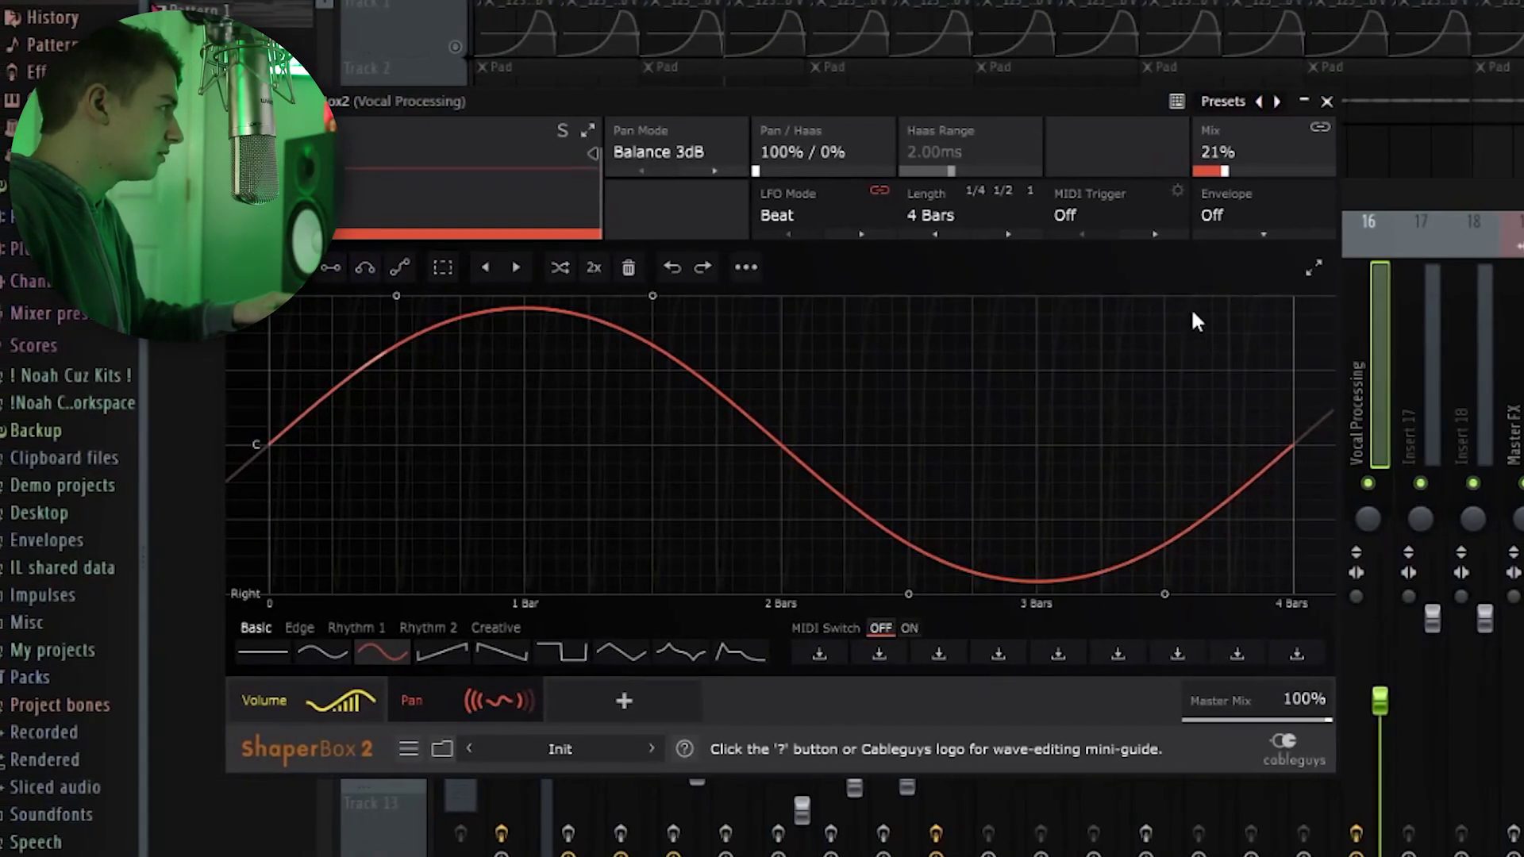
pyautogui.click(310, 693)
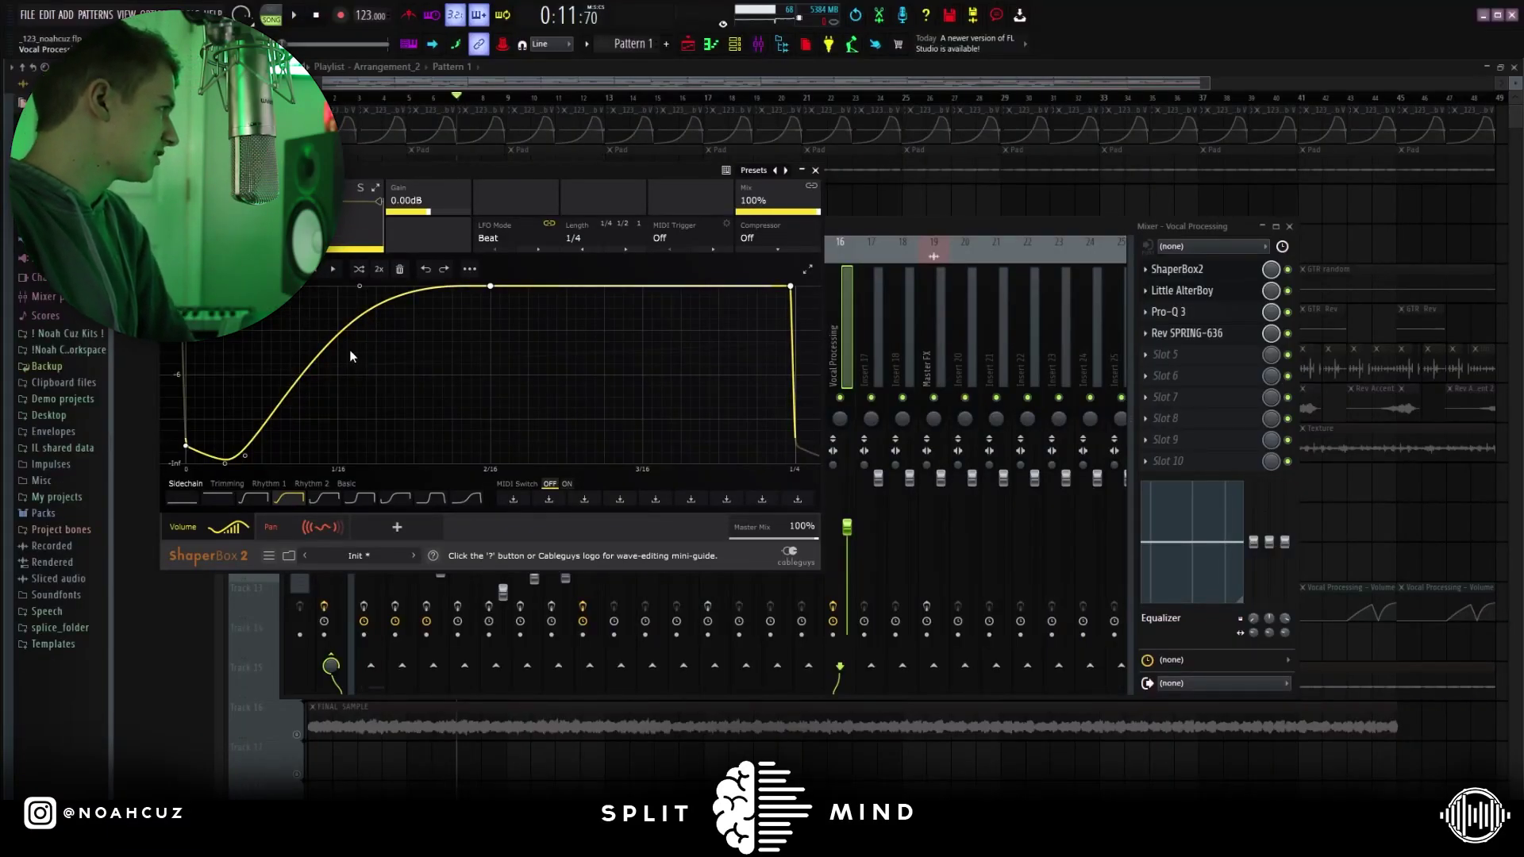
pyautogui.click(1182, 290)
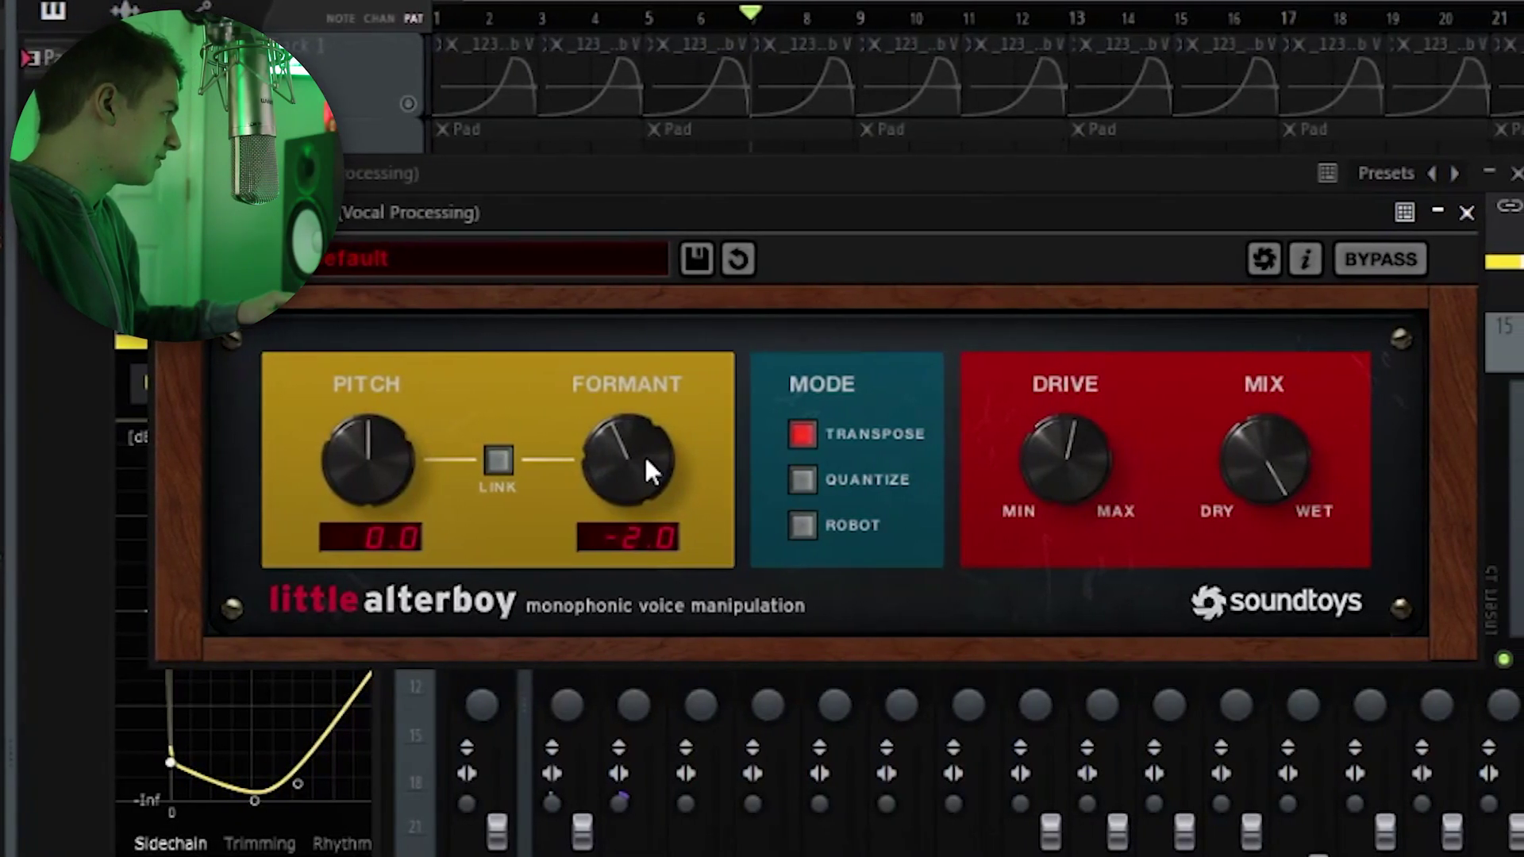
pyautogui.click(1321, 283)
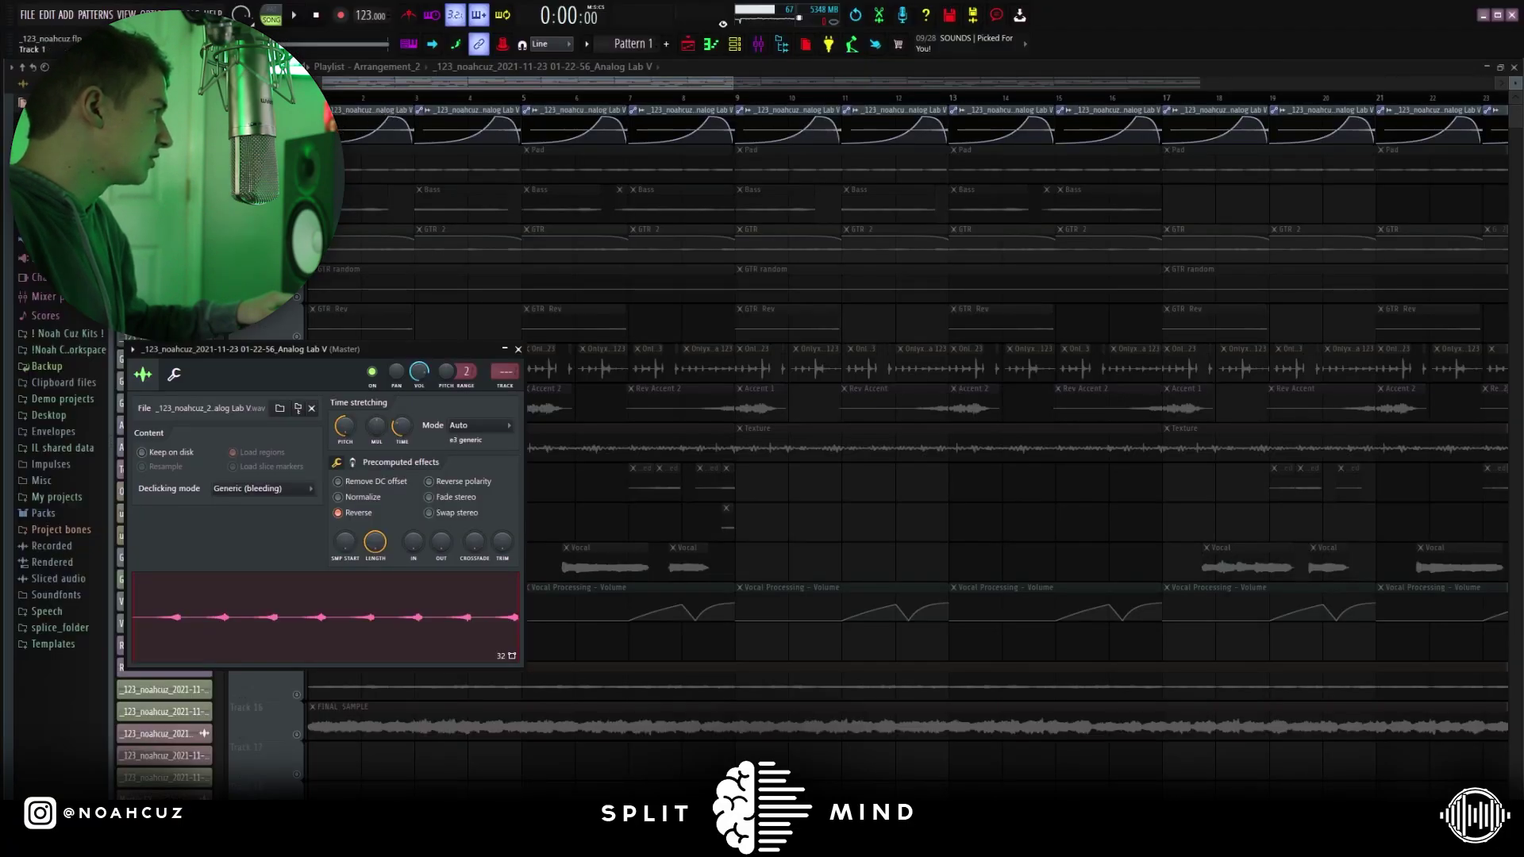
# Close the clip settings window and start arrangement playback
pyautogui.press('Escape')
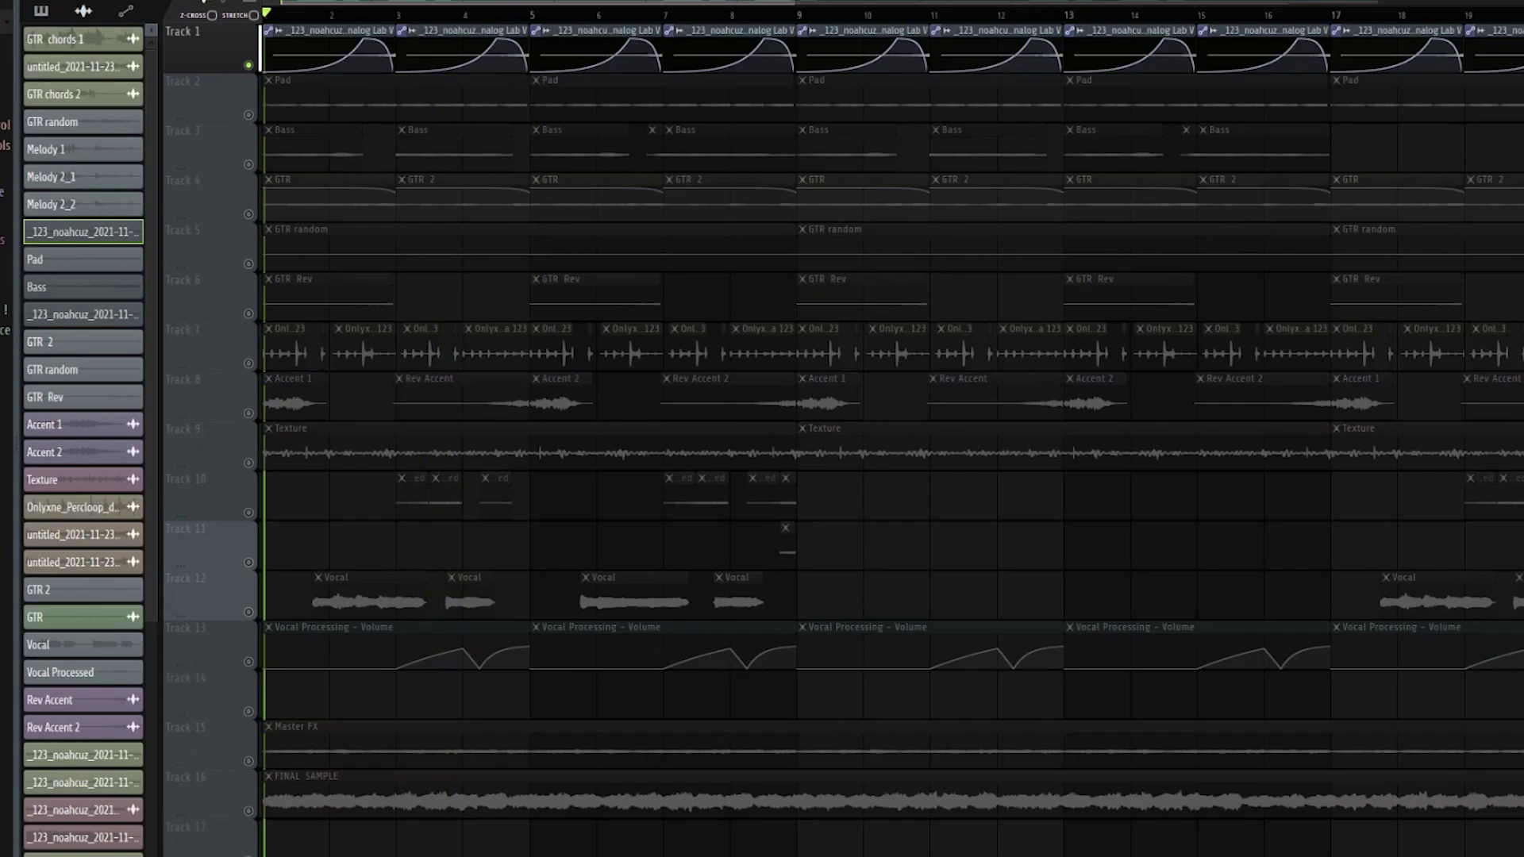
pyautogui.press('space')
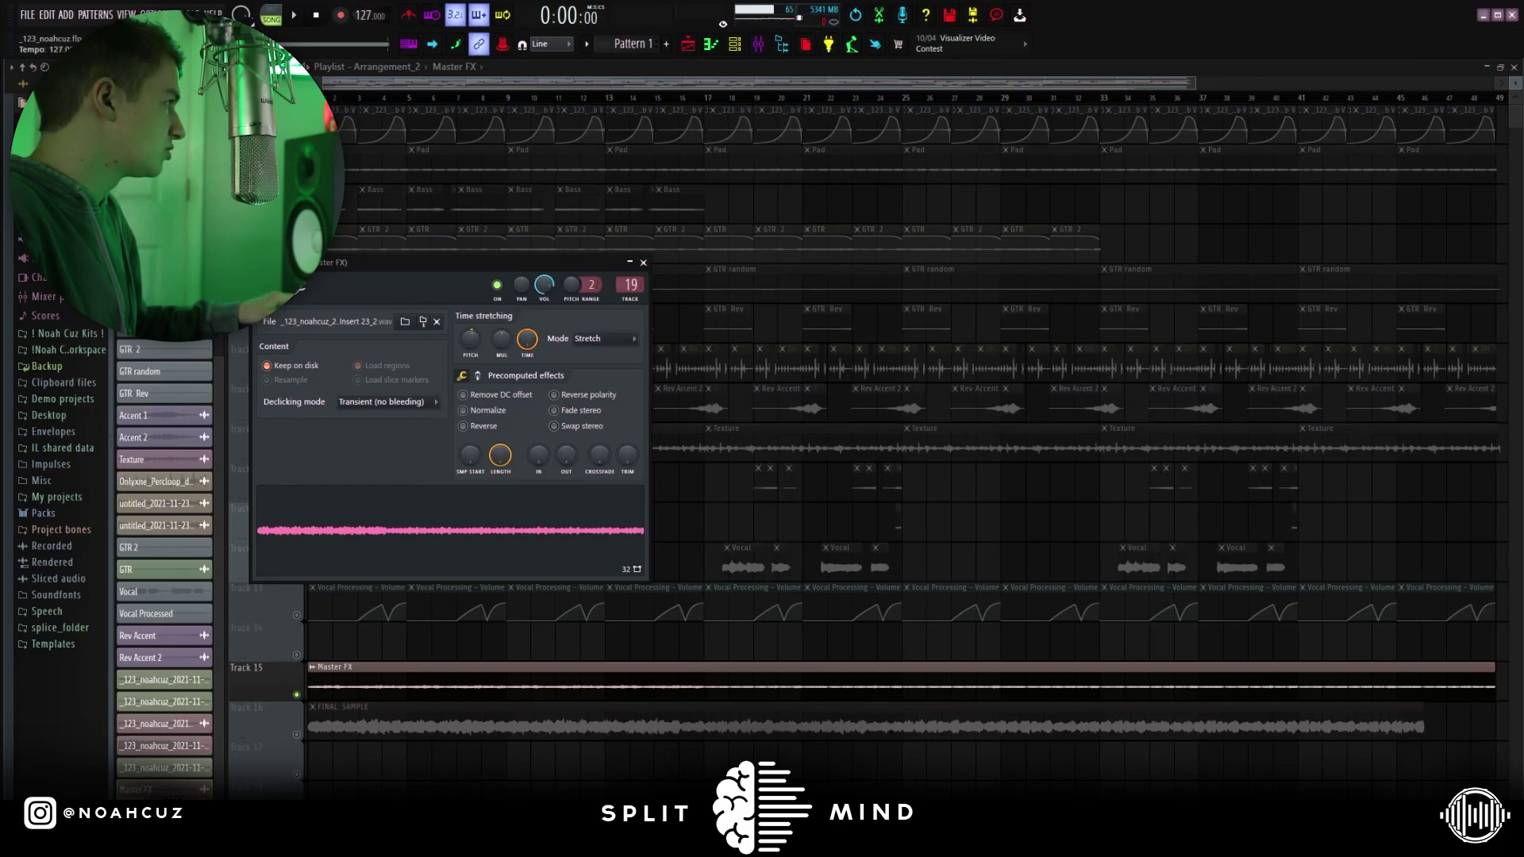
# View Little AlterBoy and bx_2098 EQ on Master FX, then raise SketchCassette II's Age slightly
pyautogui.press('F9')
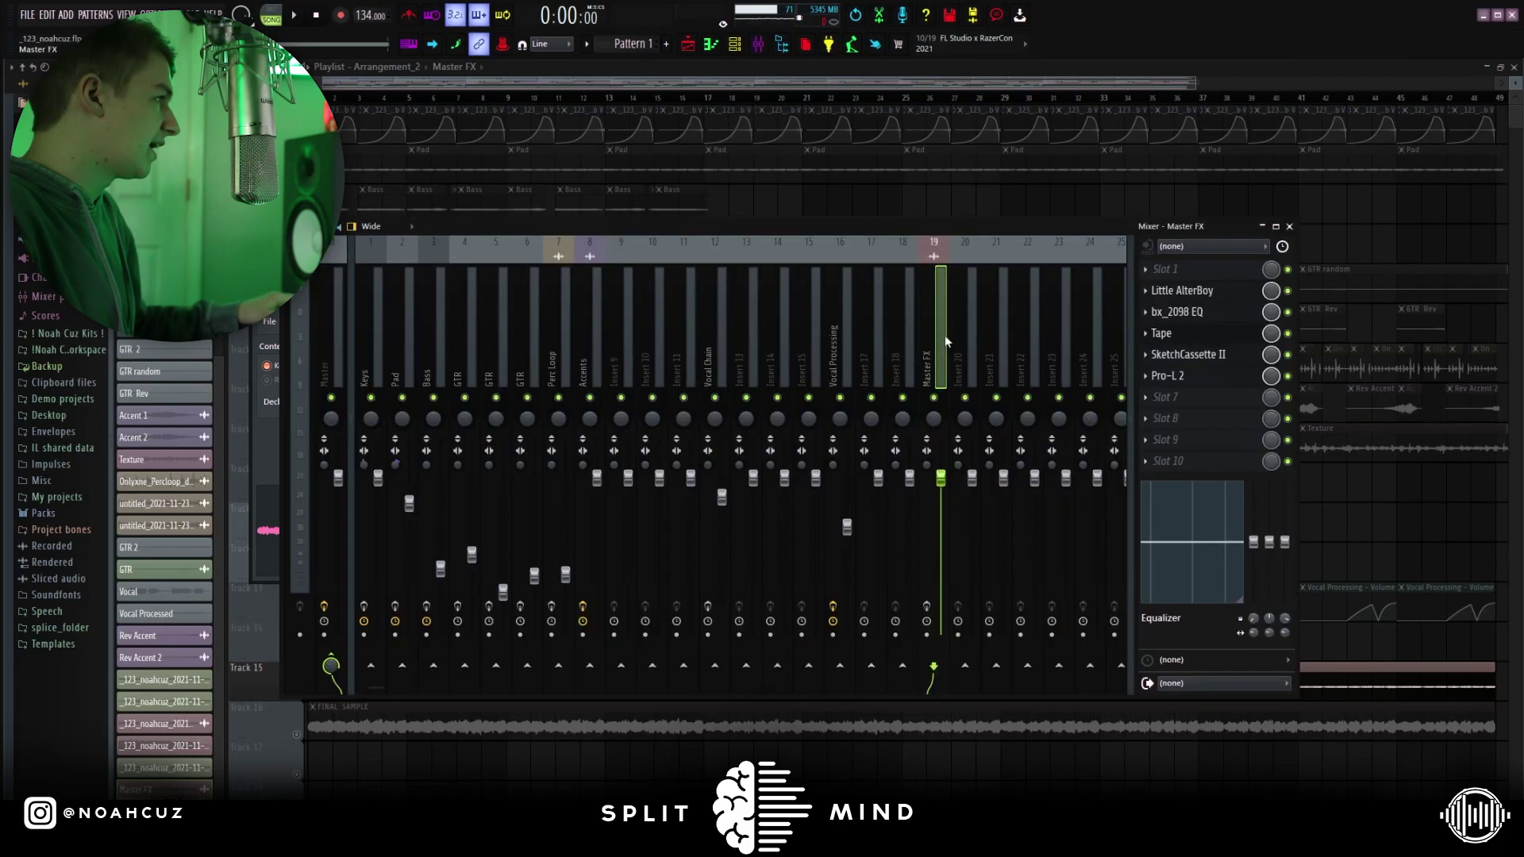
pyautogui.click(1191, 291)
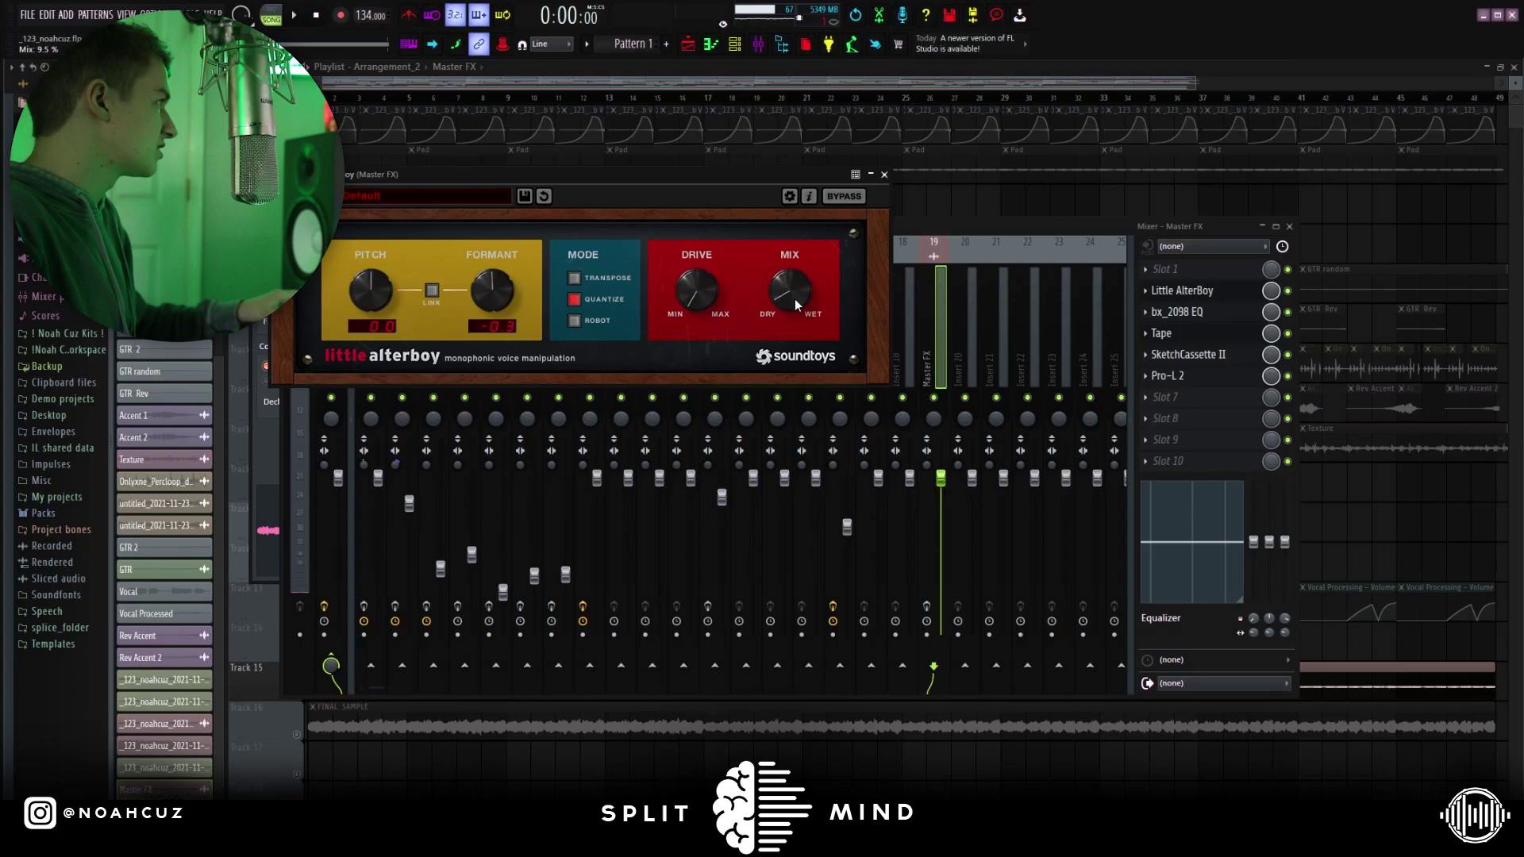
pyautogui.click(1178, 311)
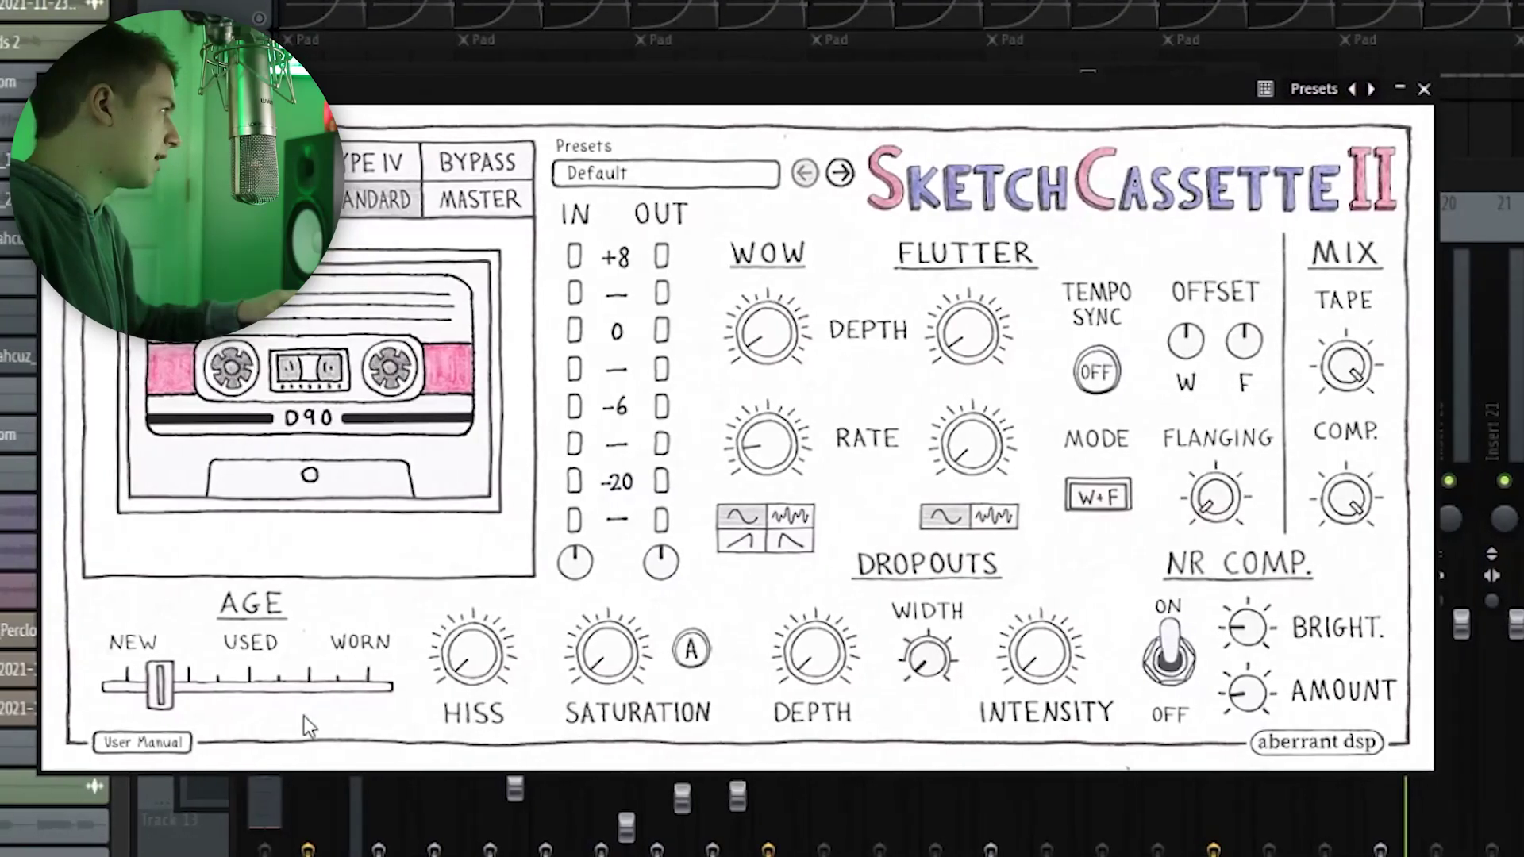
pyautogui.moveTo(153, 681); pyautogui.dragTo(164, 687)
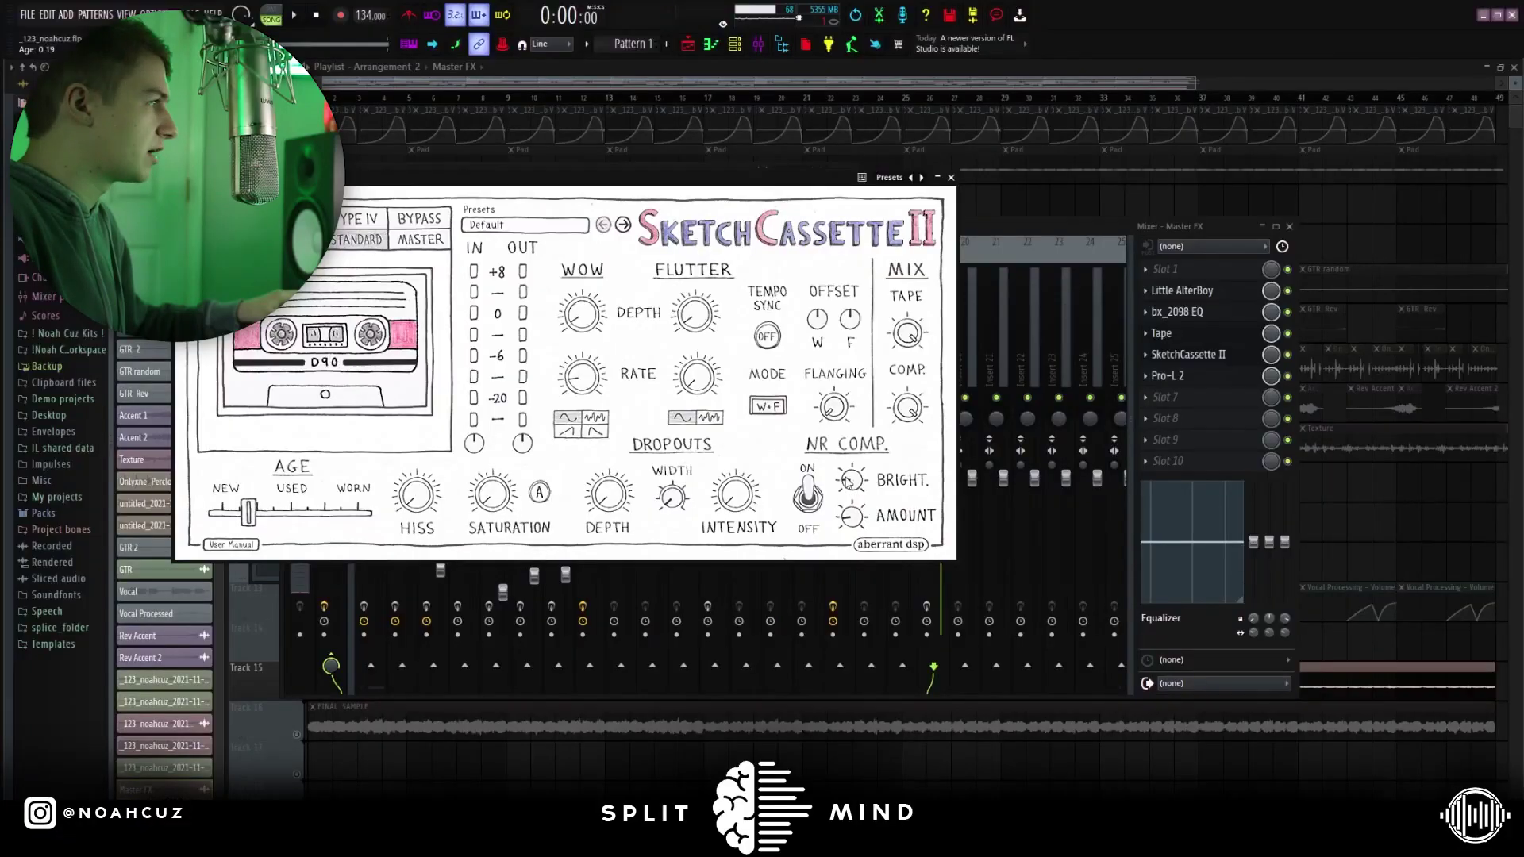